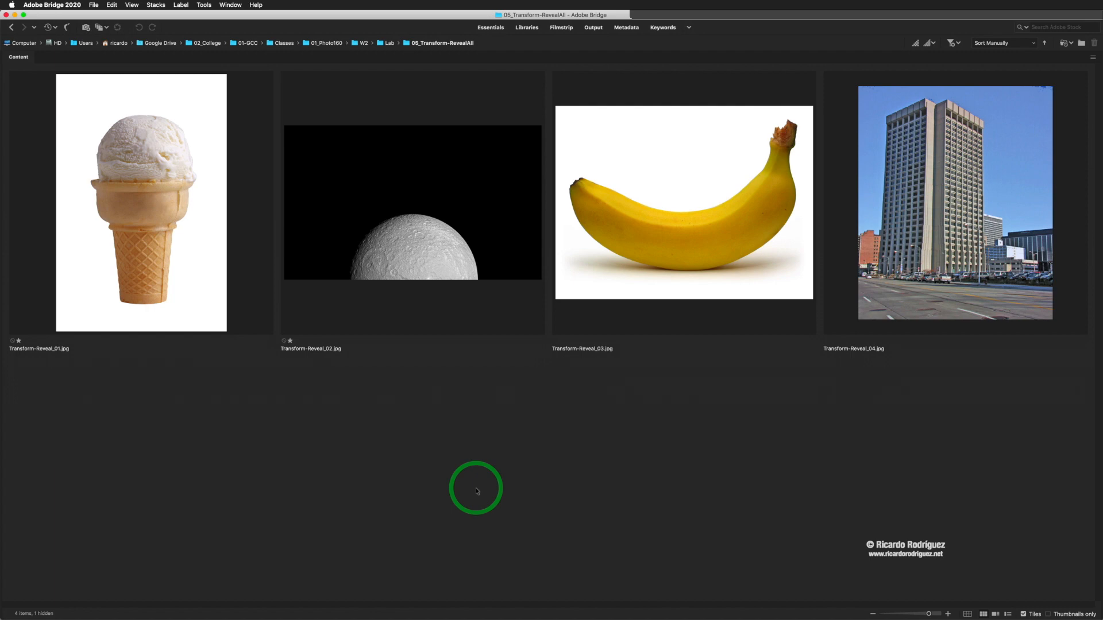
Open Transform-Reveal_01.jpg and Transform-Reveal_02.jpg together from Adobe Bridge in Photoshop.
{"action": "left_click", "coordinate": [149, 324]}
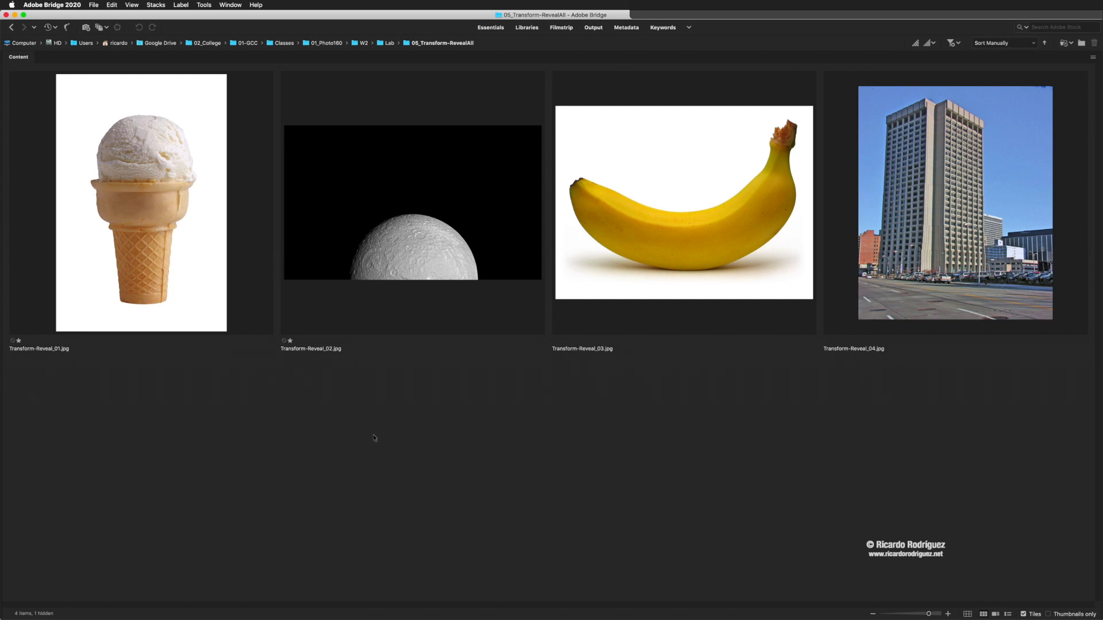
{"action": "left_click_drag", "start_coordinate": [383, 444], "coordinate": [225, 304]}
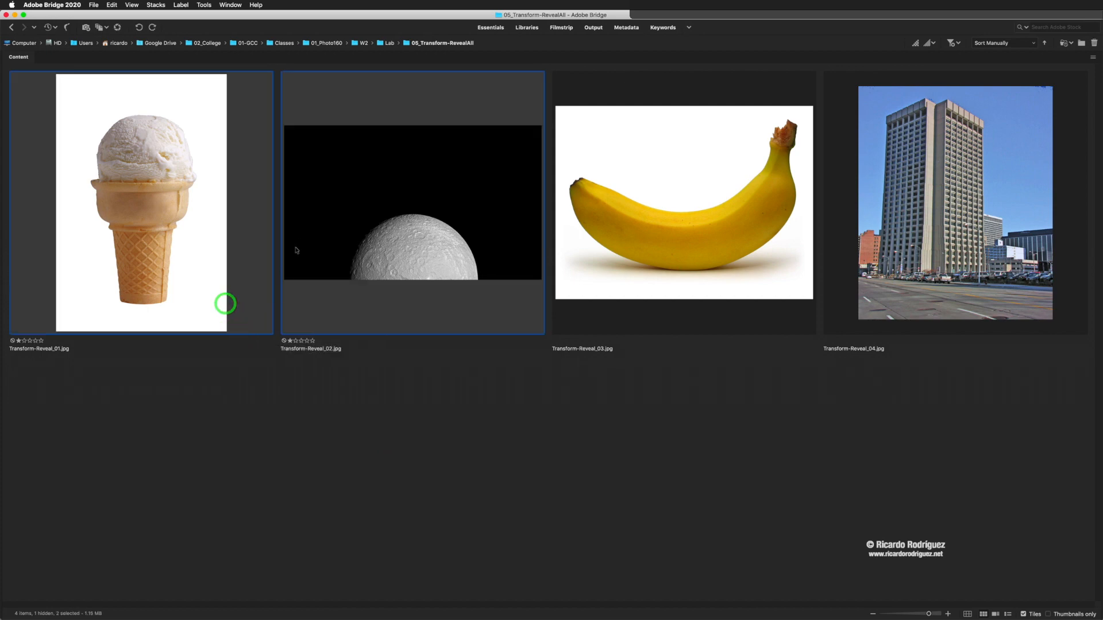
{"action": "double_click", "coordinate": [332, 237]}
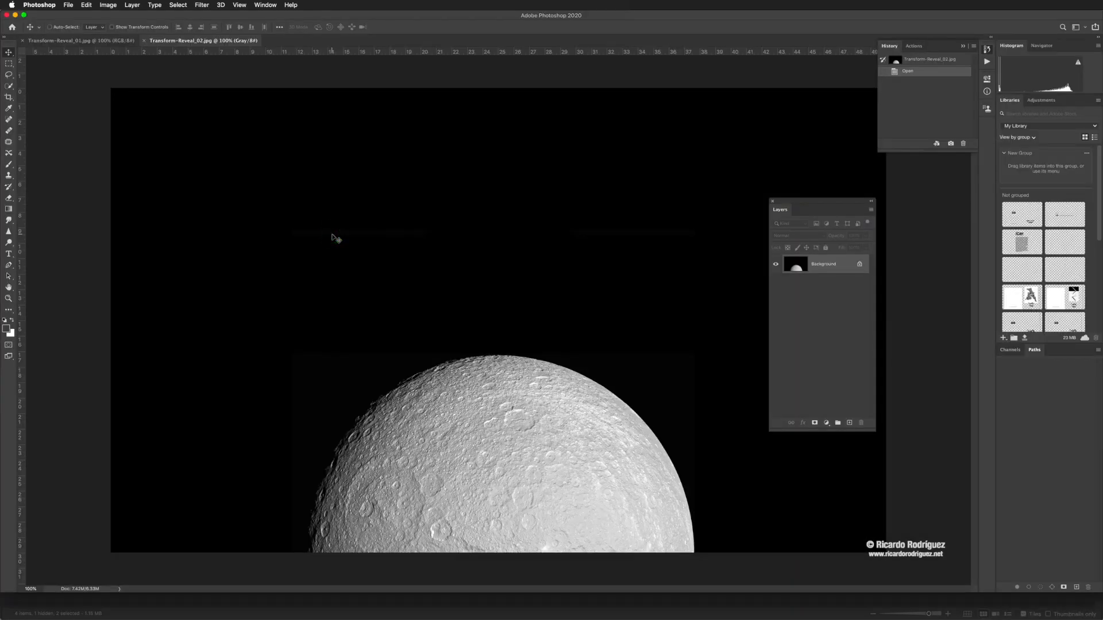
Move the floating Layers panel clear of the canvas and collapse the History panel.
{"action": "left_click_drag", "start_coordinate": [791, 205], "coordinate": [915, 202]}
{"action": "left_click", "coordinate": [963, 46]}
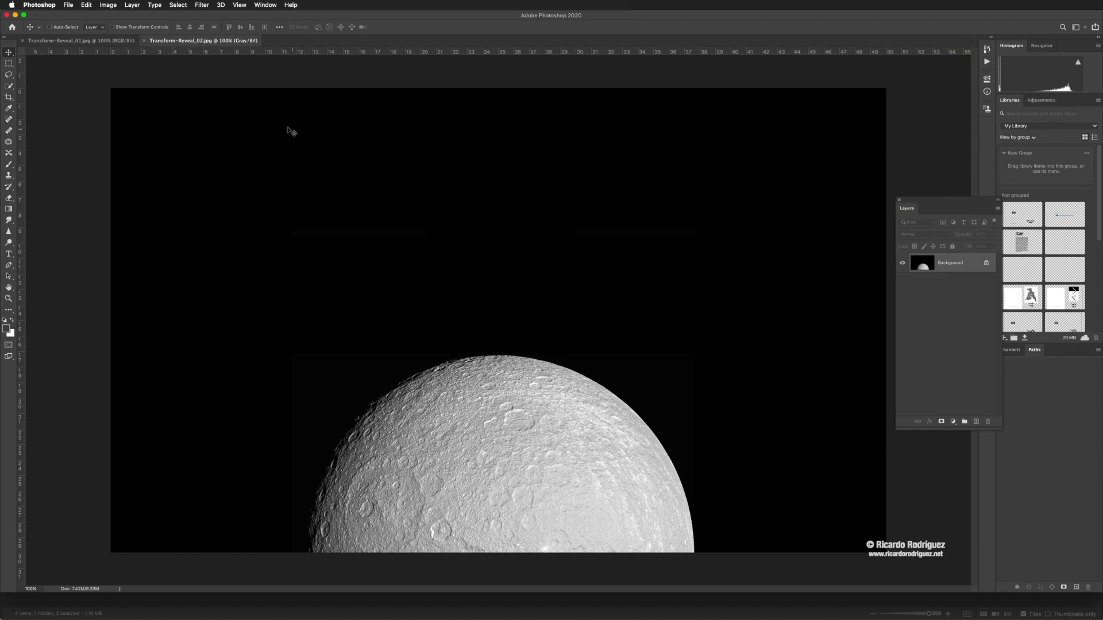
Compare the ice cream and moon images by switching between the two open documents.
{"action": "left_click", "coordinate": [58, 41]}
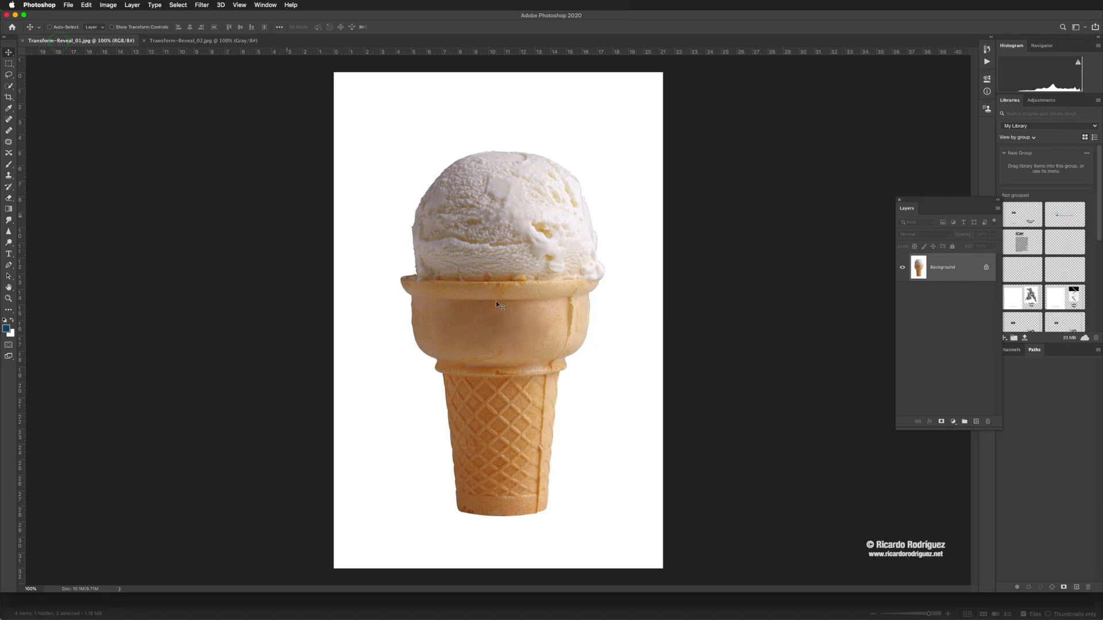
{"action": "left_click", "coordinate": [202, 40]}
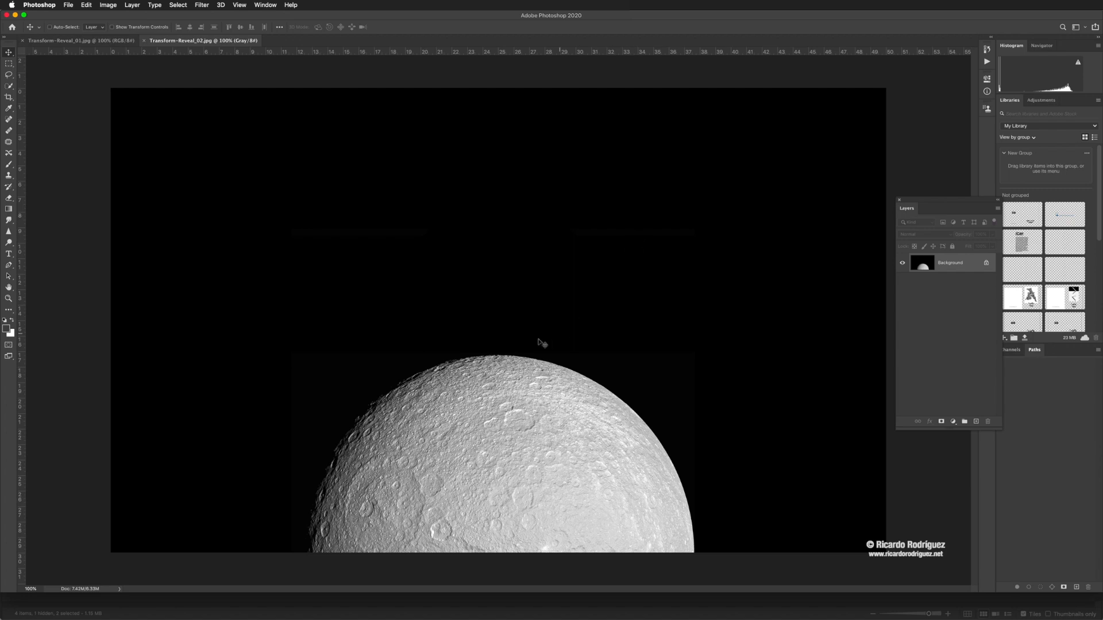
{"action": "left_click", "coordinate": [81, 40]}
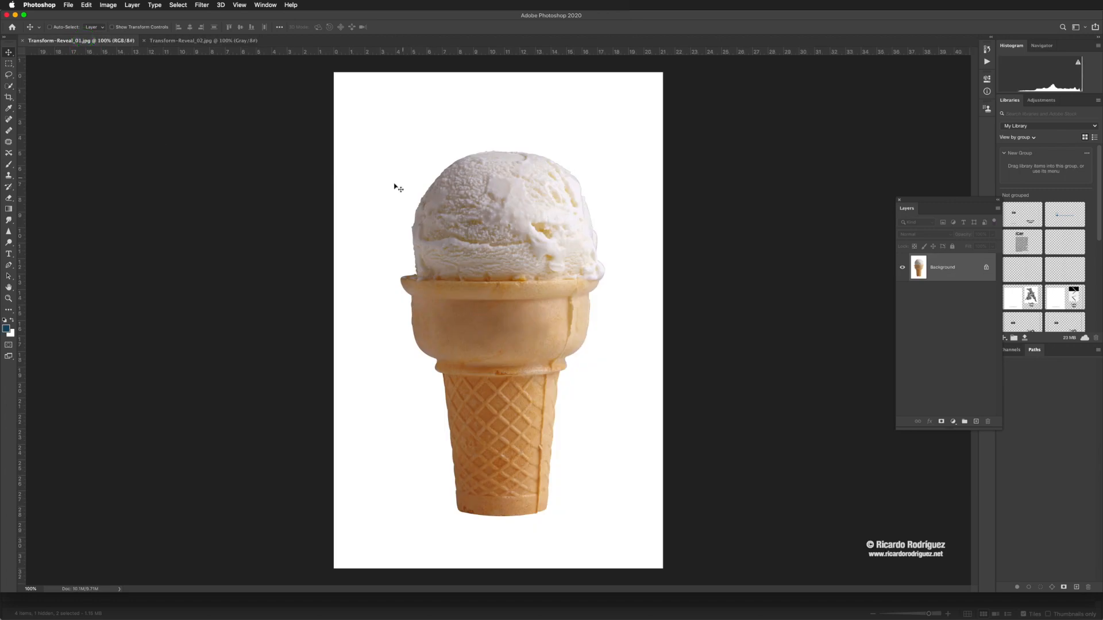
{"action": "left_click", "coordinate": [175, 40]}
{"action": "left_click", "coordinate": [92, 43]}
{"action": "left_click", "coordinate": [167, 41]}
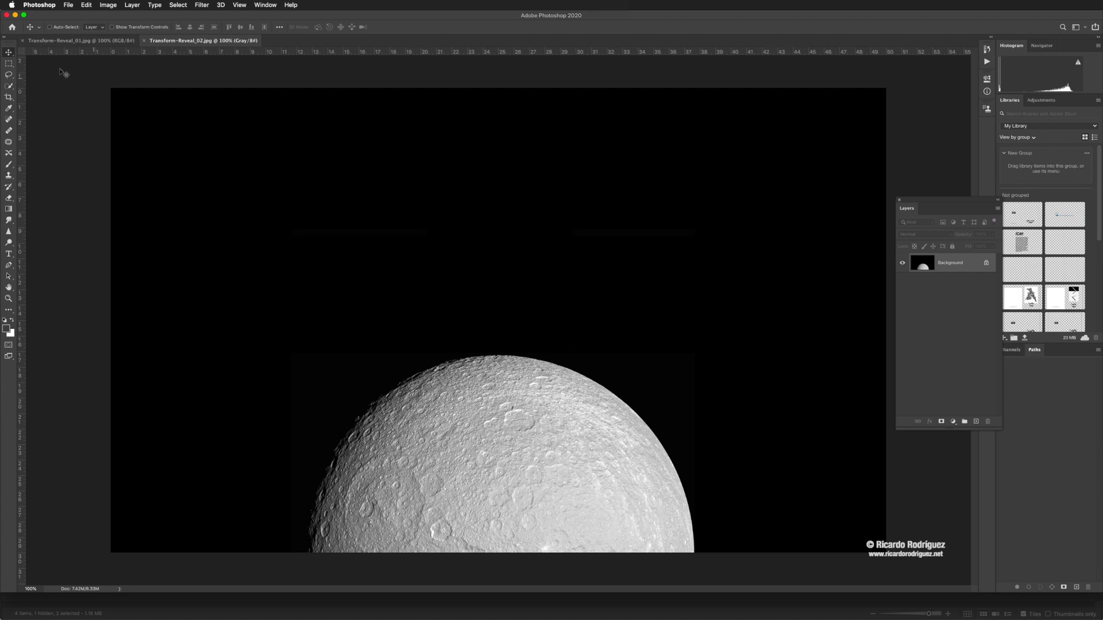
Try placing the moon image as a new layer in the ice cream document using the Move tool, and undo it.
{"action": "left_click", "coordinate": [9, 55]}
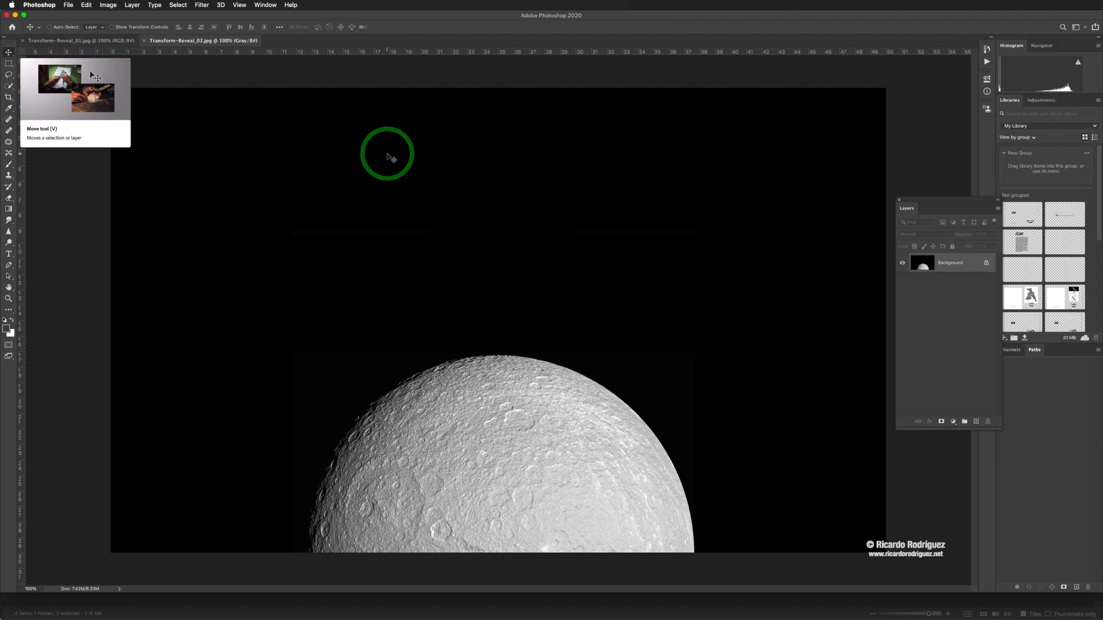
{"action": "left_click", "coordinate": [419, 156]}
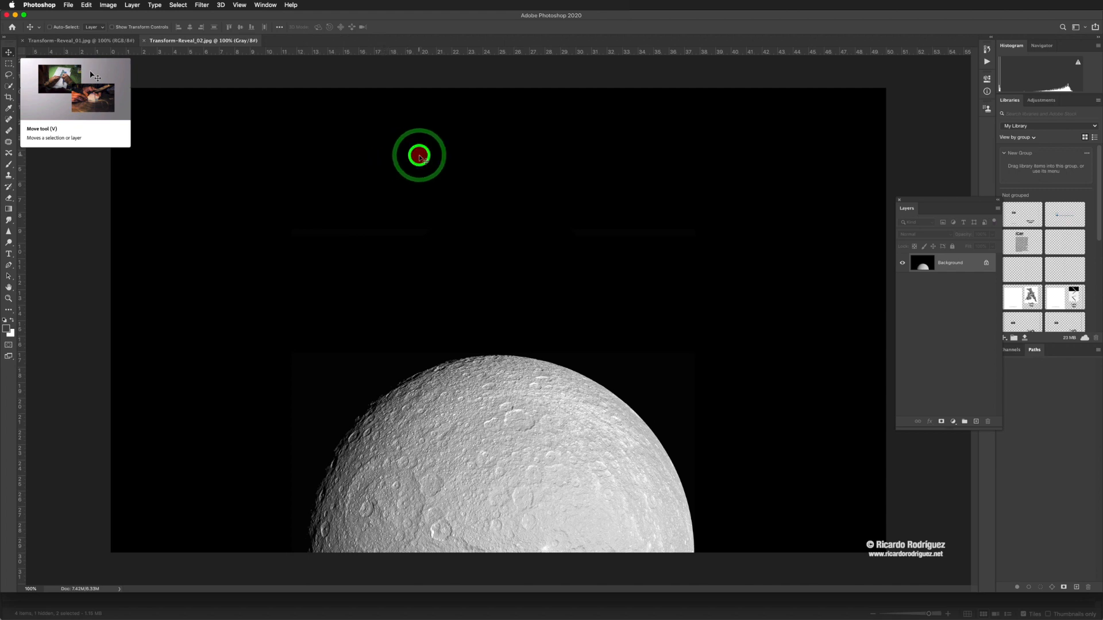
{"action": "left_click_drag", "start_coordinate": [262, 195], "coordinate": [457, 190]}
{"action": "key", "text": "super+z"}
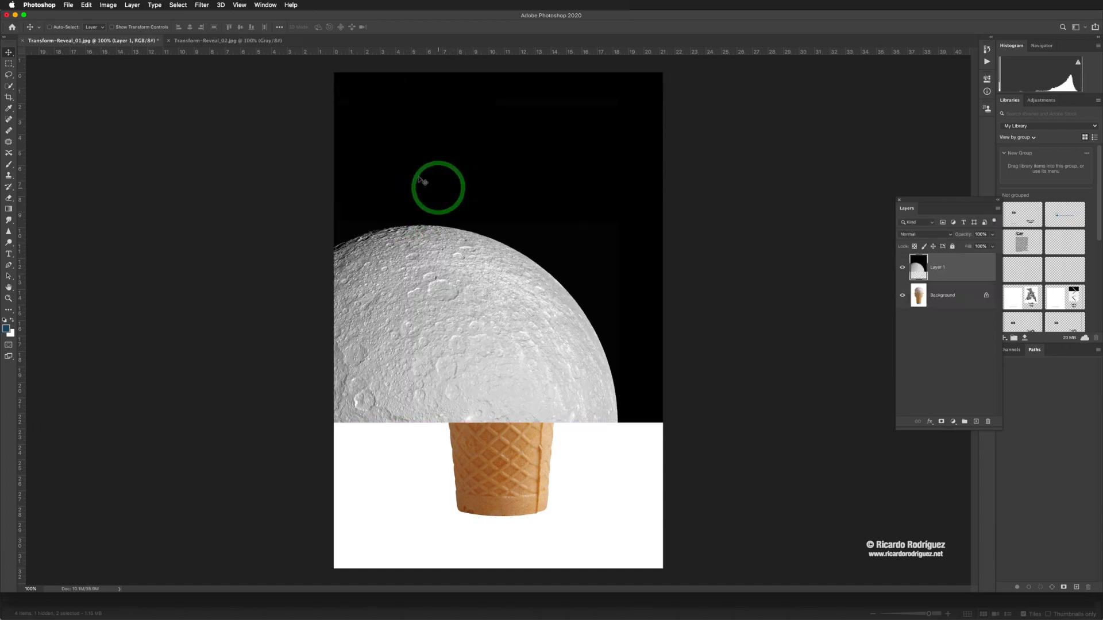
{"action": "key", "text": "super+z"}
Transfer the moon image from its document into the ice cream document with the Move tool again, and undo the placement.
{"action": "left_click", "coordinate": [201, 40]}
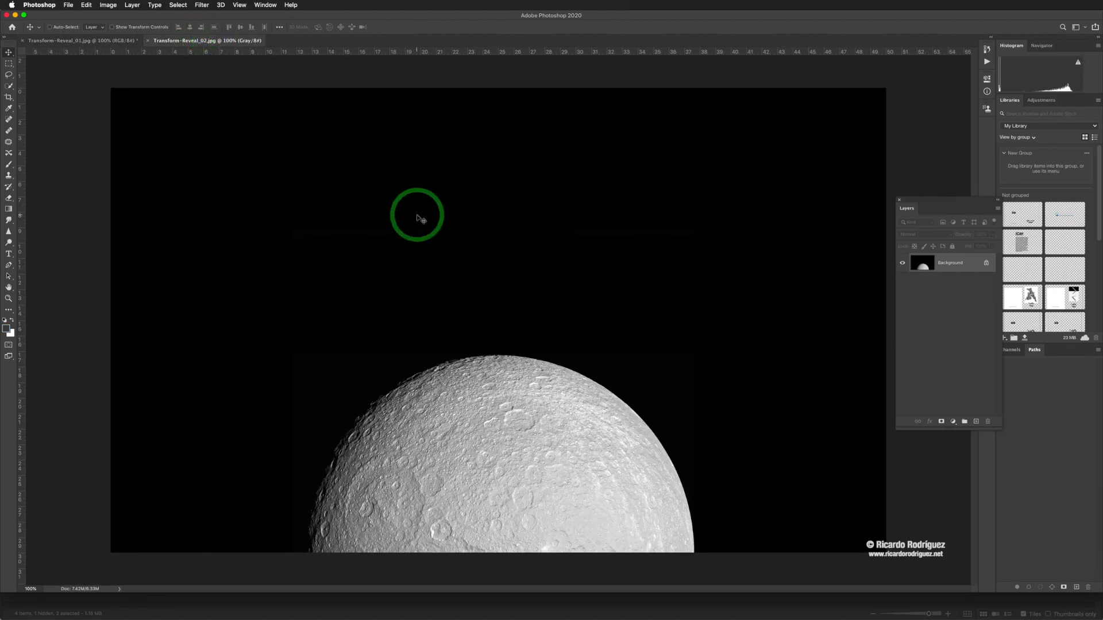
{"action": "left_click", "coordinate": [412, 238]}
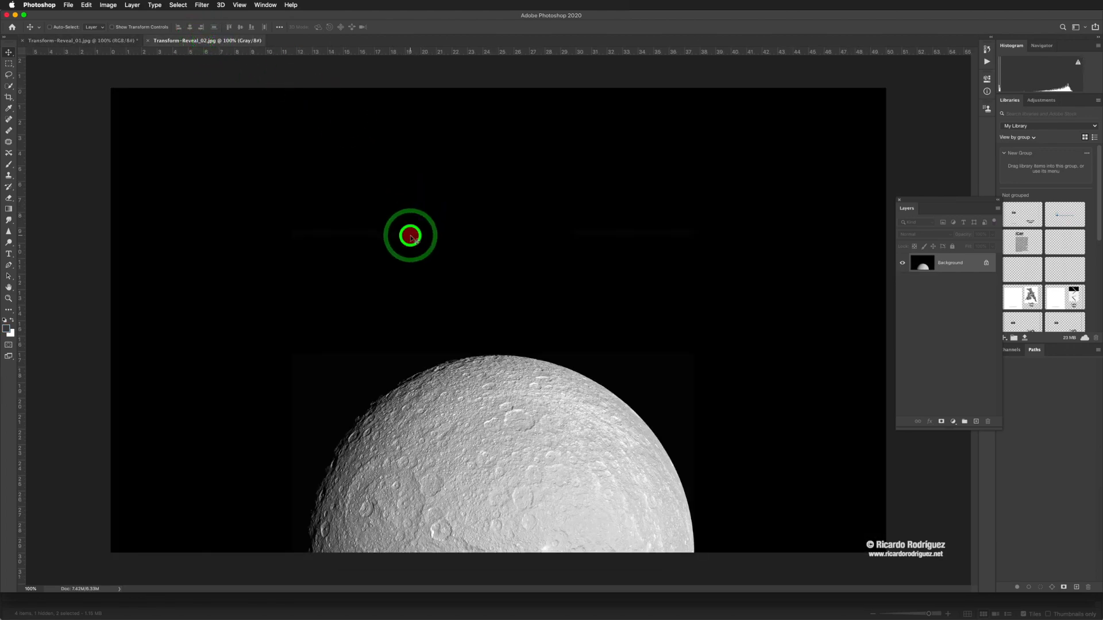
{"action": "left_click_drag", "start_coordinate": [411, 238], "coordinate": [116, 43]}
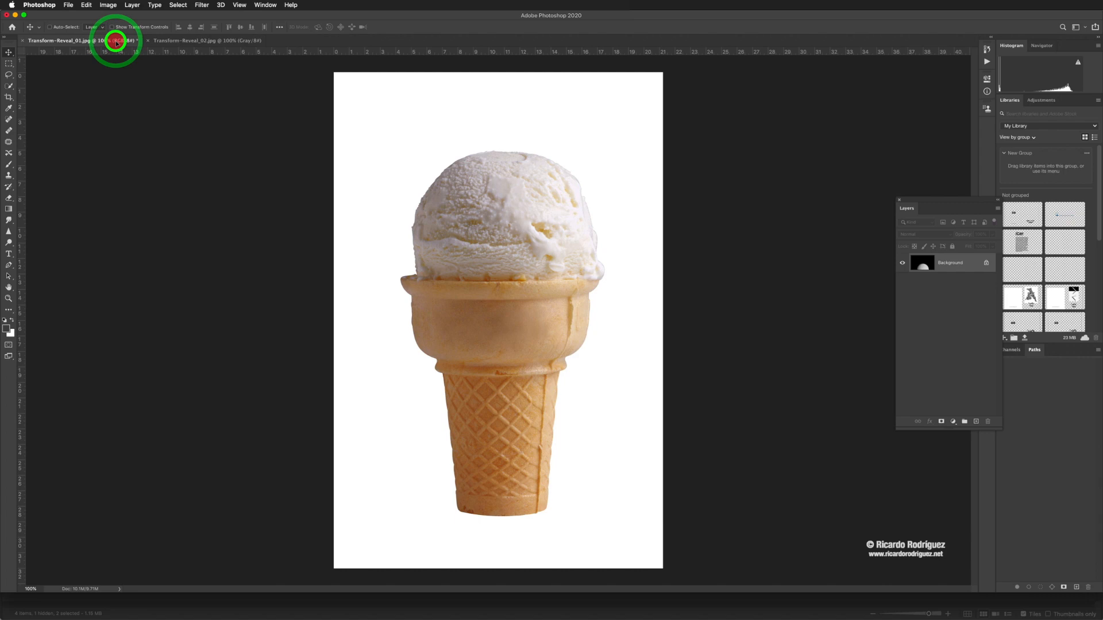
{"action": "left_click_drag", "start_coordinate": [116, 42], "coordinate": [113, 42]}
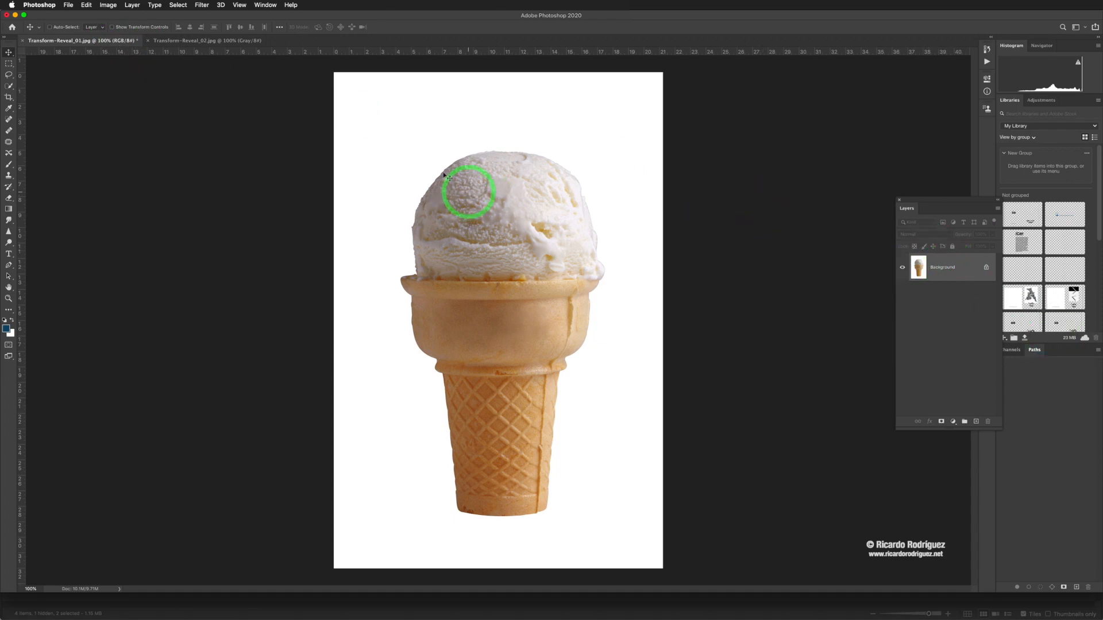
{"action": "left_click", "coordinate": [192, 40]}
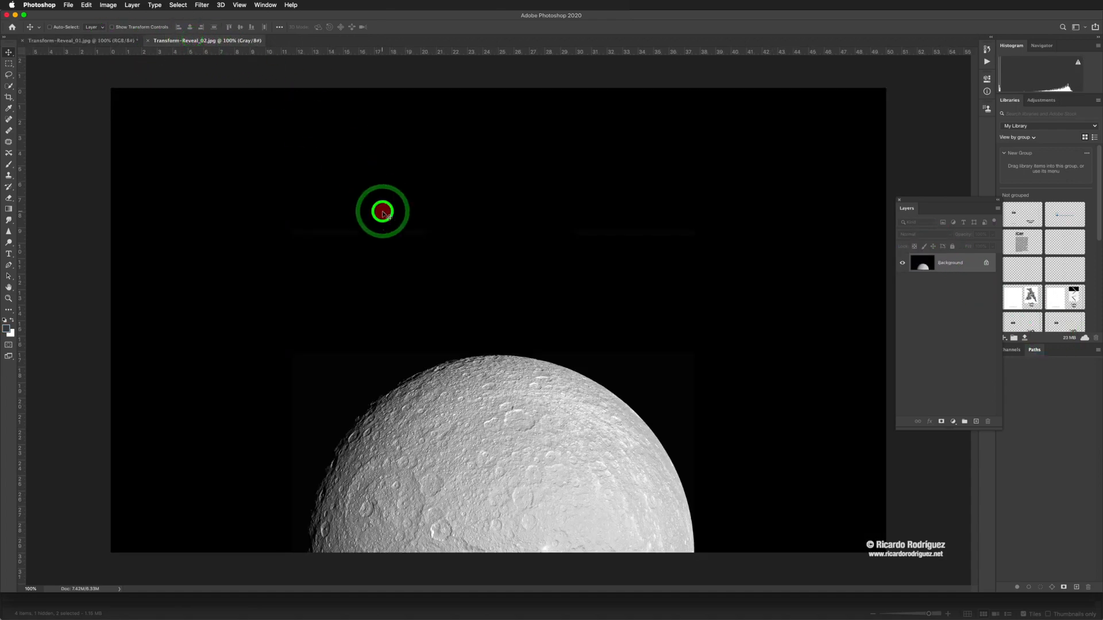
{"action": "left_click_drag", "start_coordinate": [384, 213], "coordinate": [428, 237]}
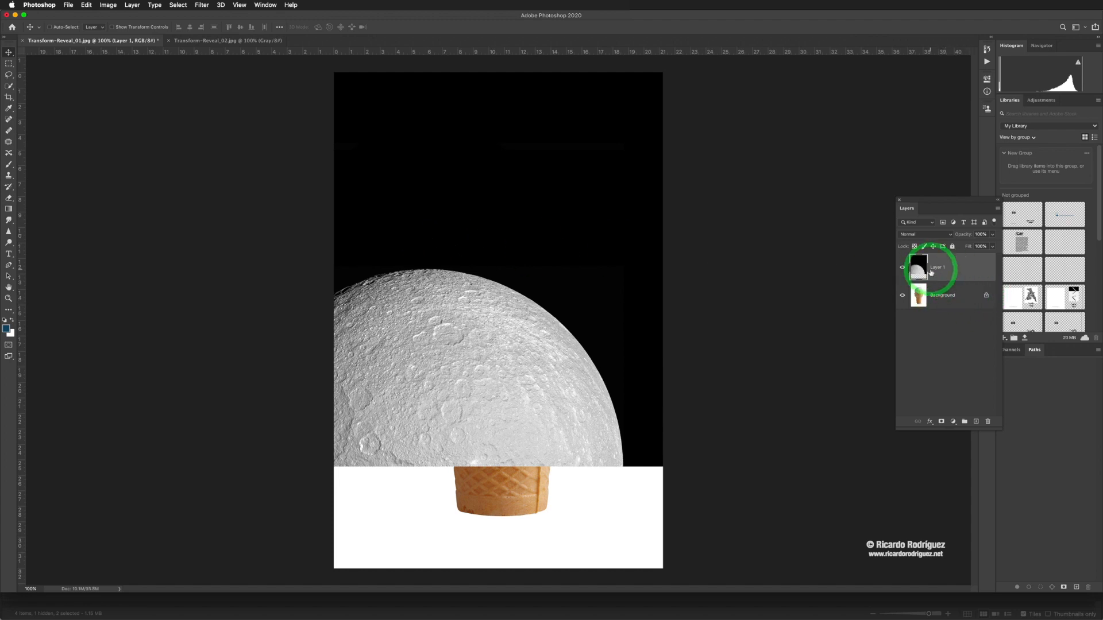
{"action": "key", "text": "super+z"}
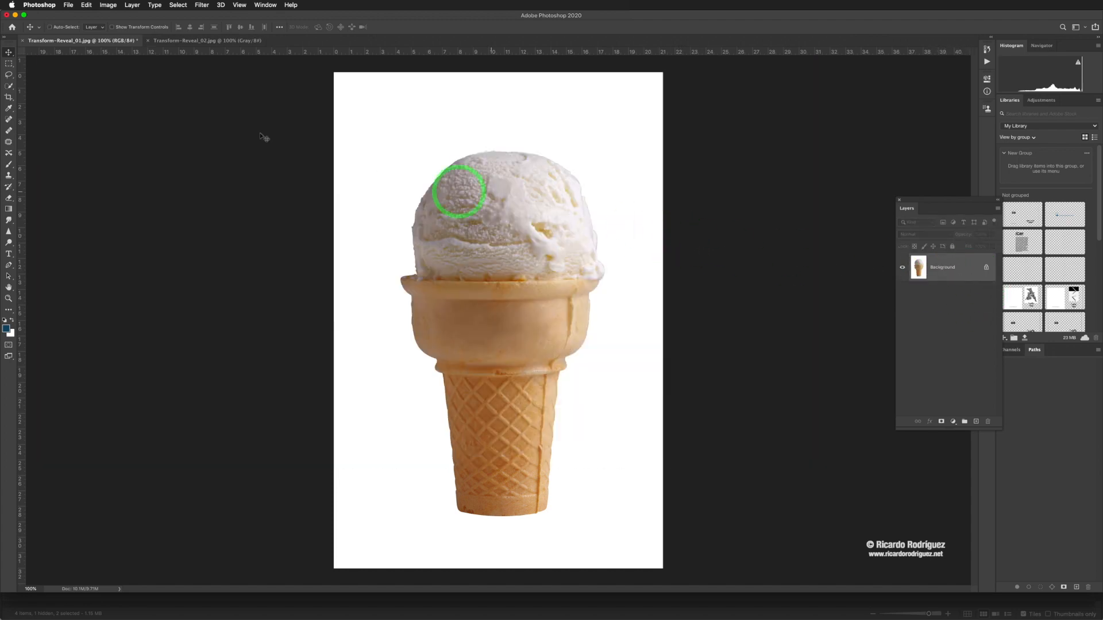
Try copying the entire selected moon image into the ice cream document as a layer, and delete that layer.
{"action": "left_click", "coordinate": [187, 41]}
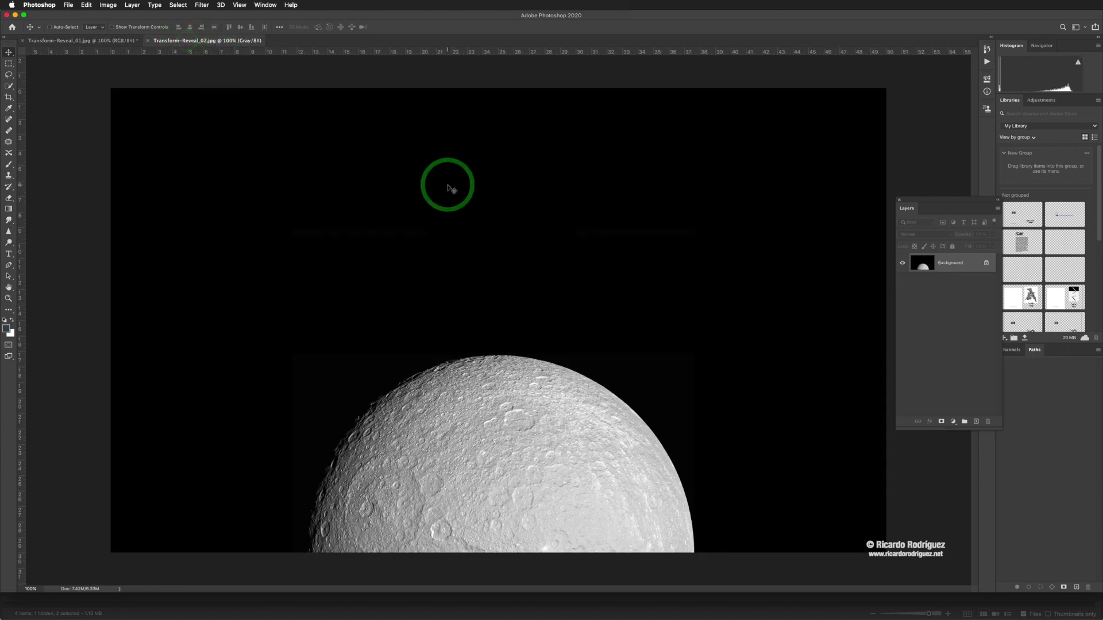
{"action": "key", "text": "super+a"}
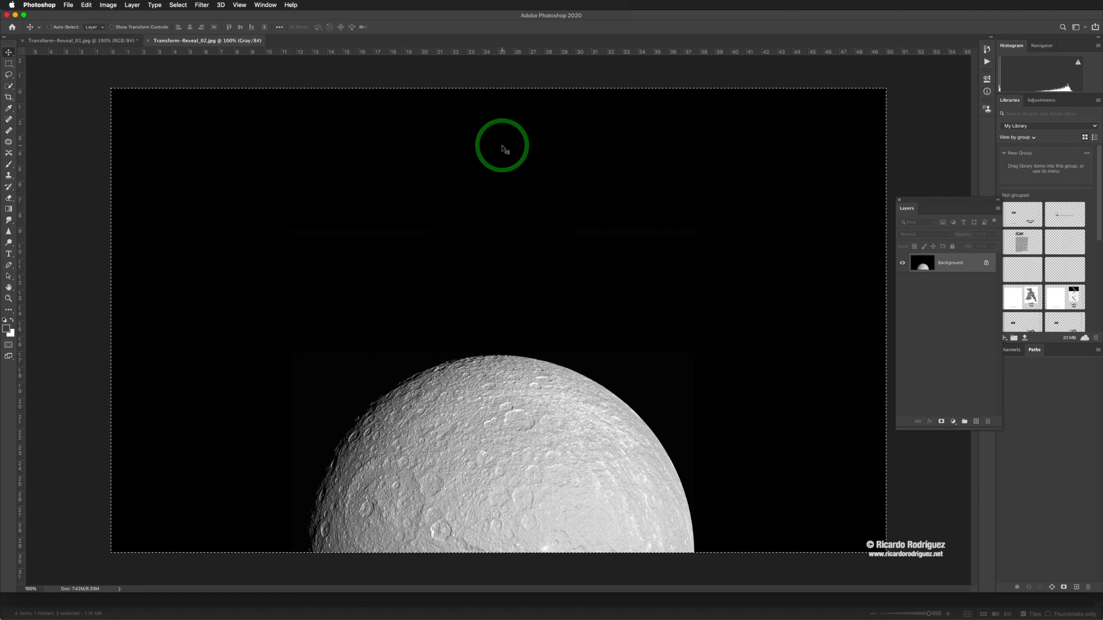
{"action": "left_click", "coordinate": [113, 47]}
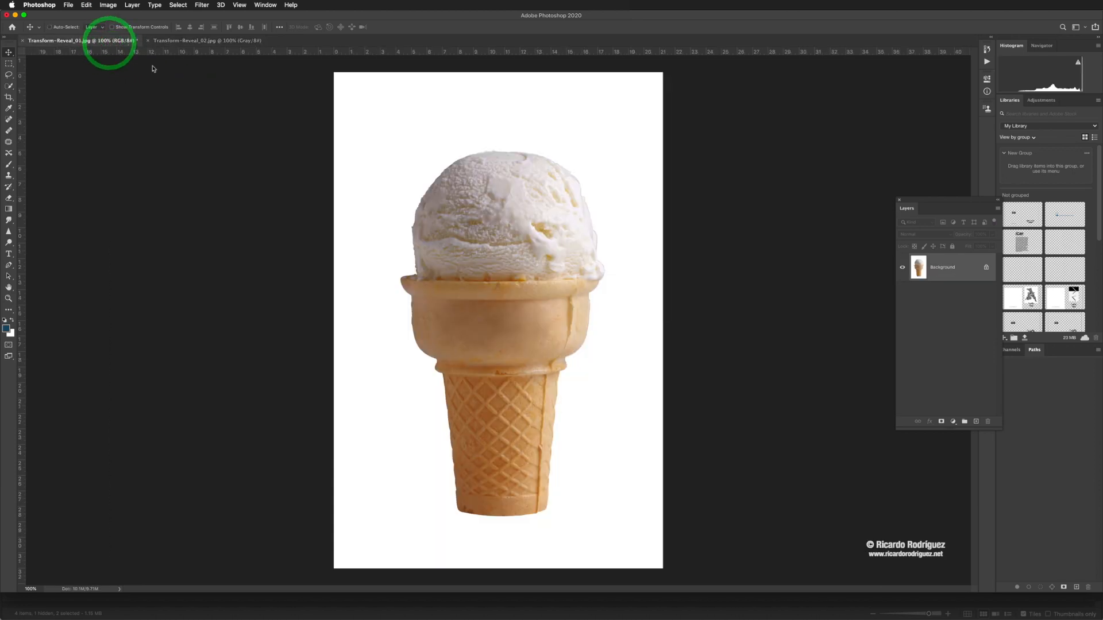
{"action": "left_click", "coordinate": [549, 228]}
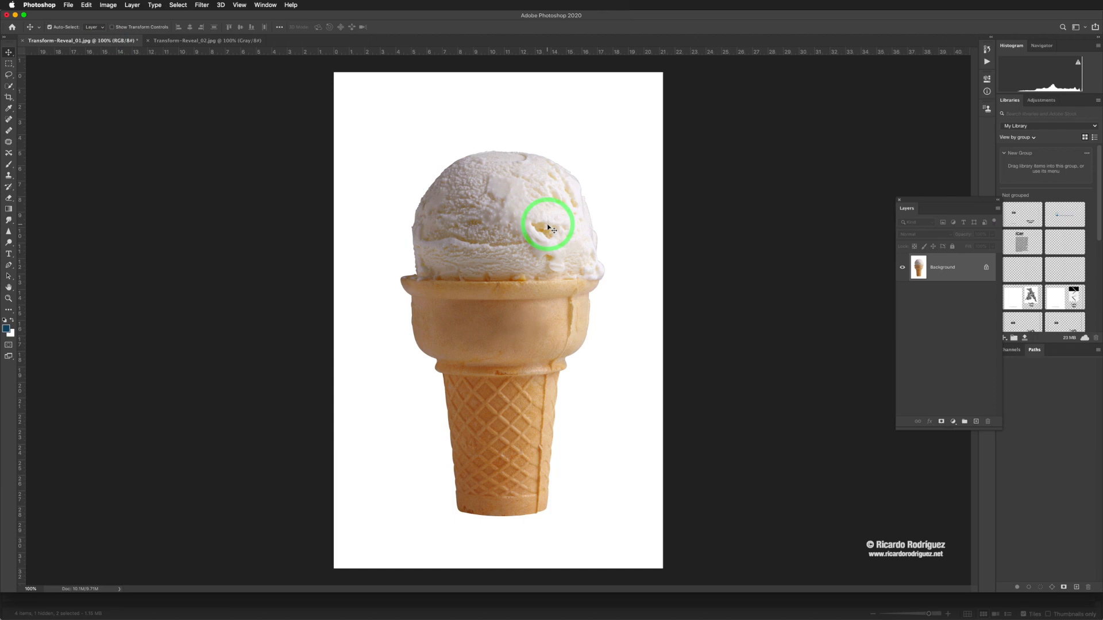
{"action": "left_click_drag", "start_coordinate": [549, 228], "coordinate": [485, 207]}
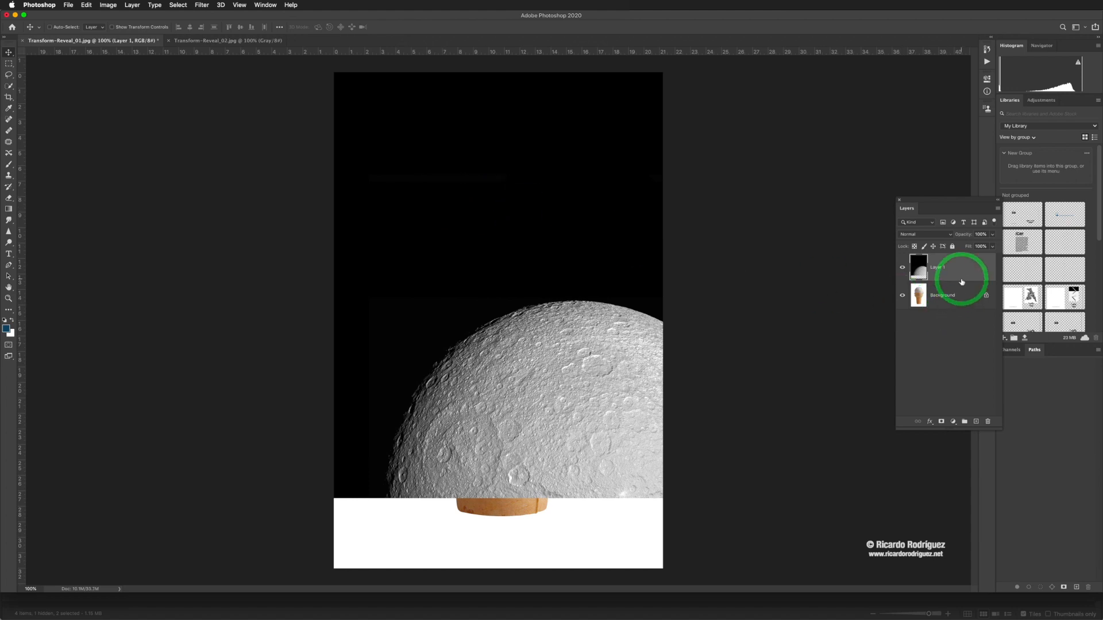
{"action": "key", "text": "Delete"}
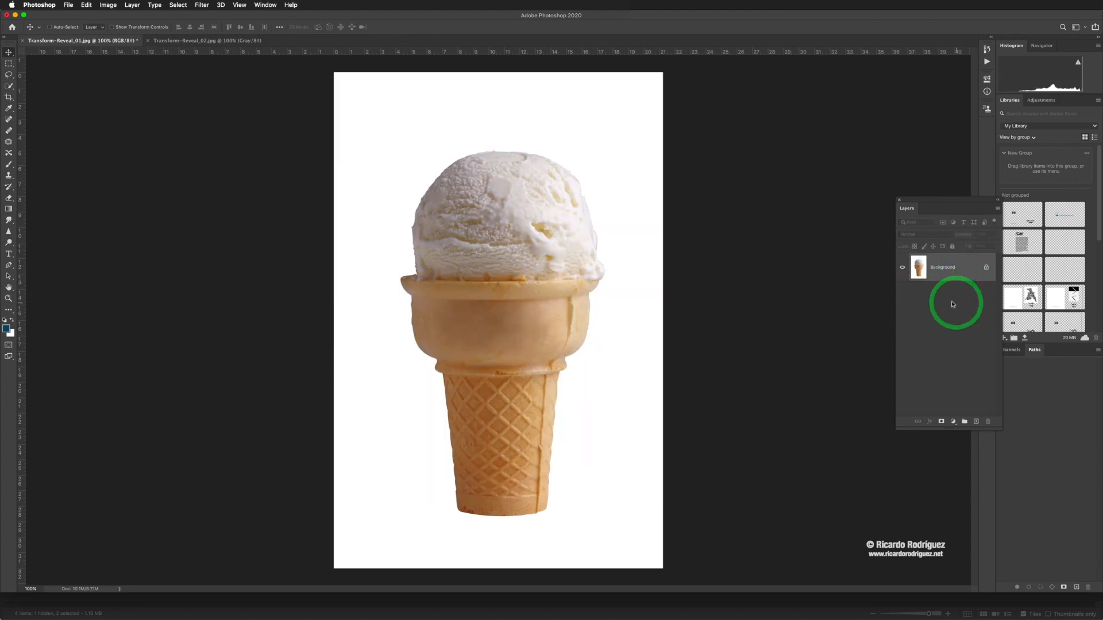
{"action": "left_click", "coordinate": [364, 152]}
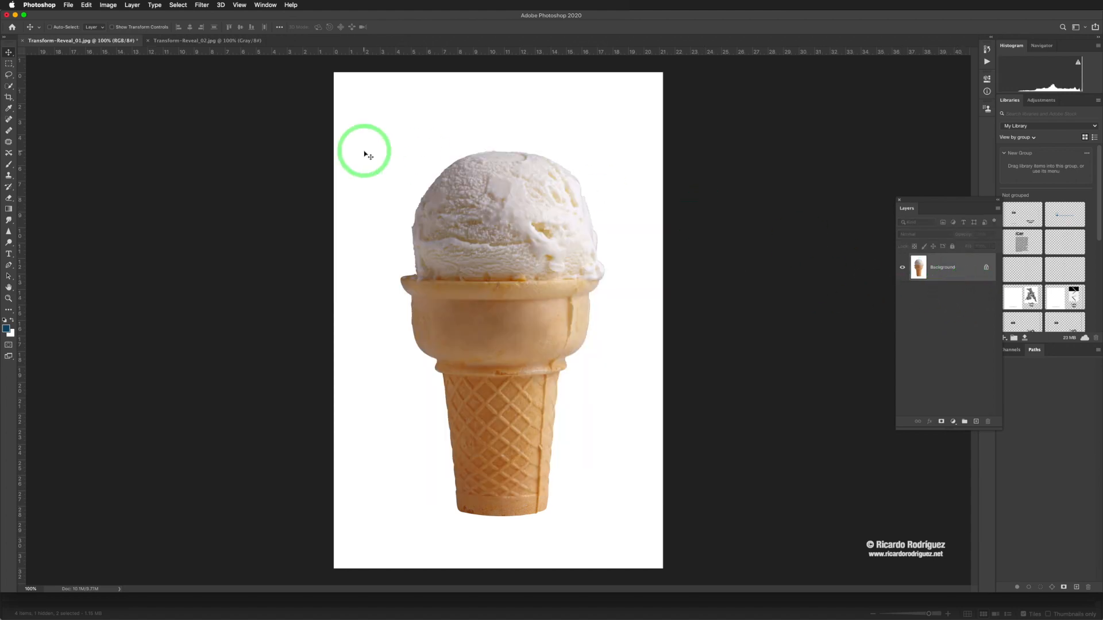
Return to the moon document and remove the selection around the whole image.
{"action": "left_click", "coordinate": [177, 41]}
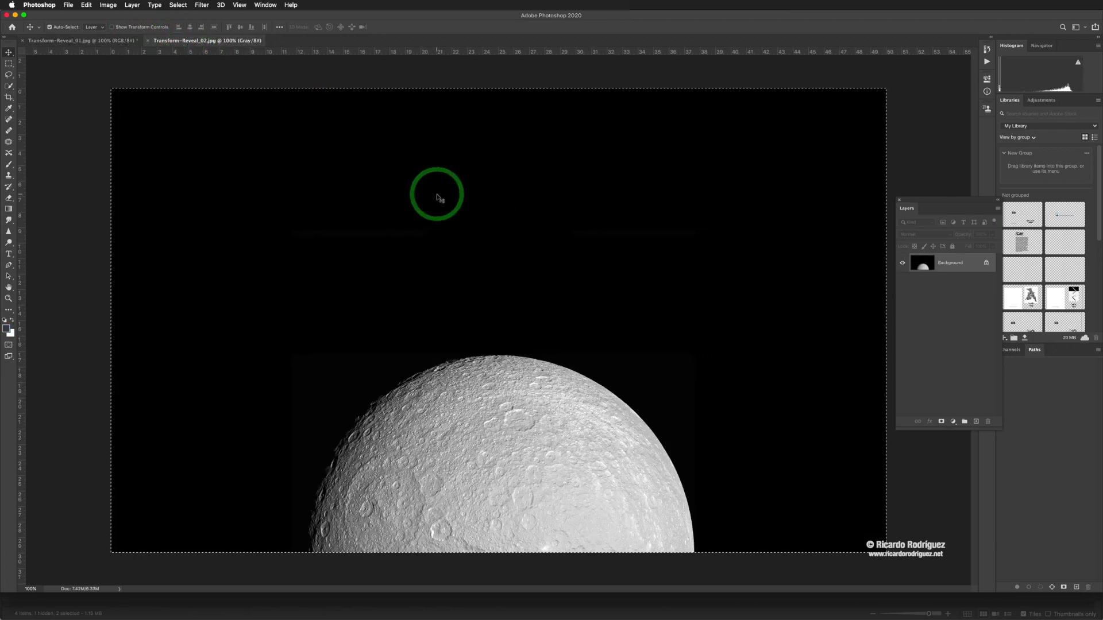
{"action": "left_click", "coordinate": [795, 239]}
{"action": "left_click", "coordinate": [946, 340]}
{"action": "left_click", "coordinate": [886, 266]}
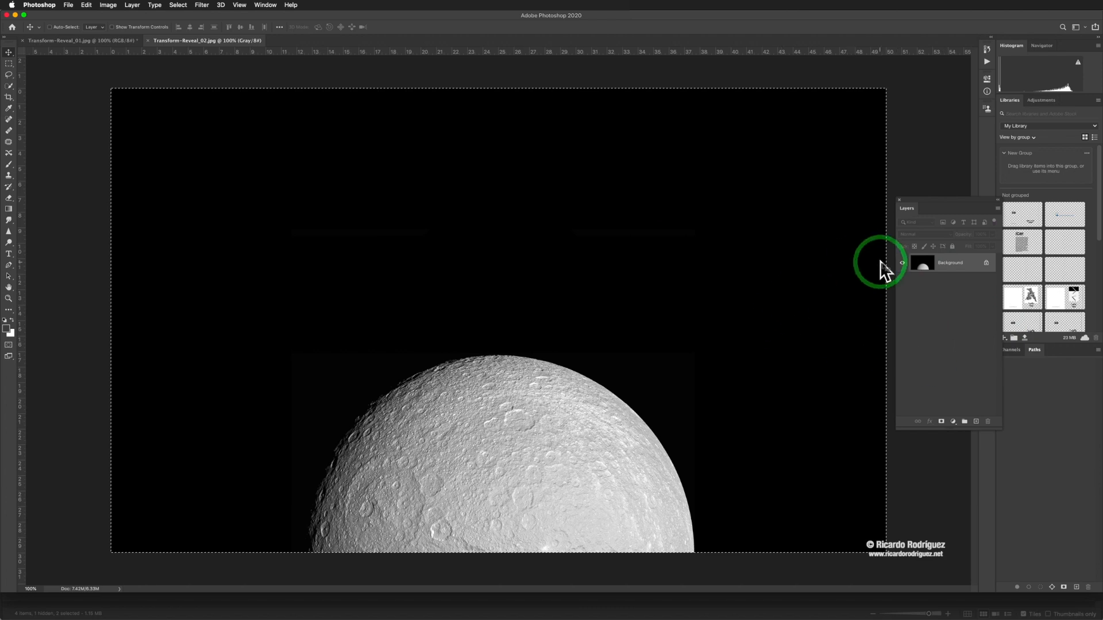
{"action": "left_click", "coordinate": [704, 239]}
{"action": "left_click", "coordinate": [791, 245]}
{"action": "left_click", "coordinate": [820, 256]}
{"action": "left_click", "coordinate": [763, 234]}
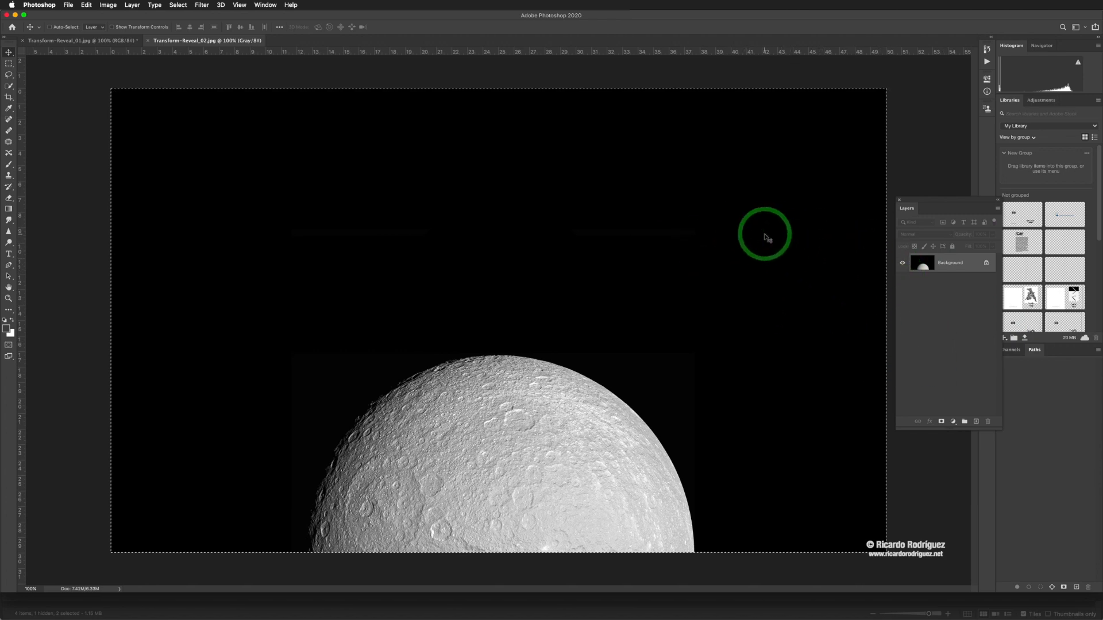
{"action": "key", "text": "super+d"}
{"action": "left_click", "coordinate": [615, 216]}
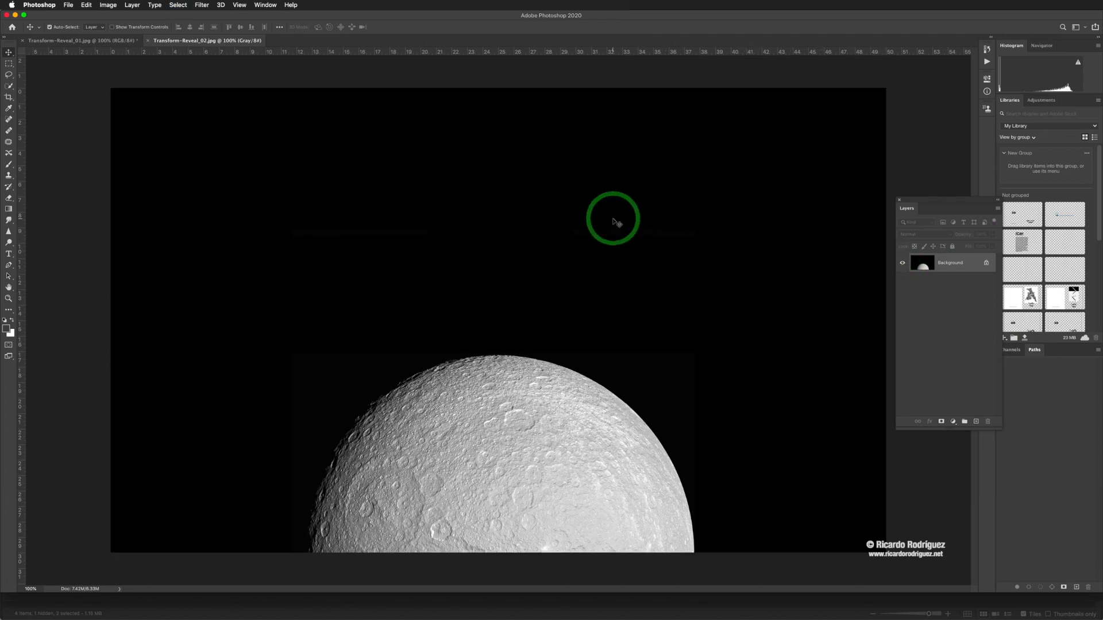
Paste the copied moon image into Transform-Reveal_01.jpg, and undo the paste.
{"action": "left_click", "coordinate": [105, 45]}
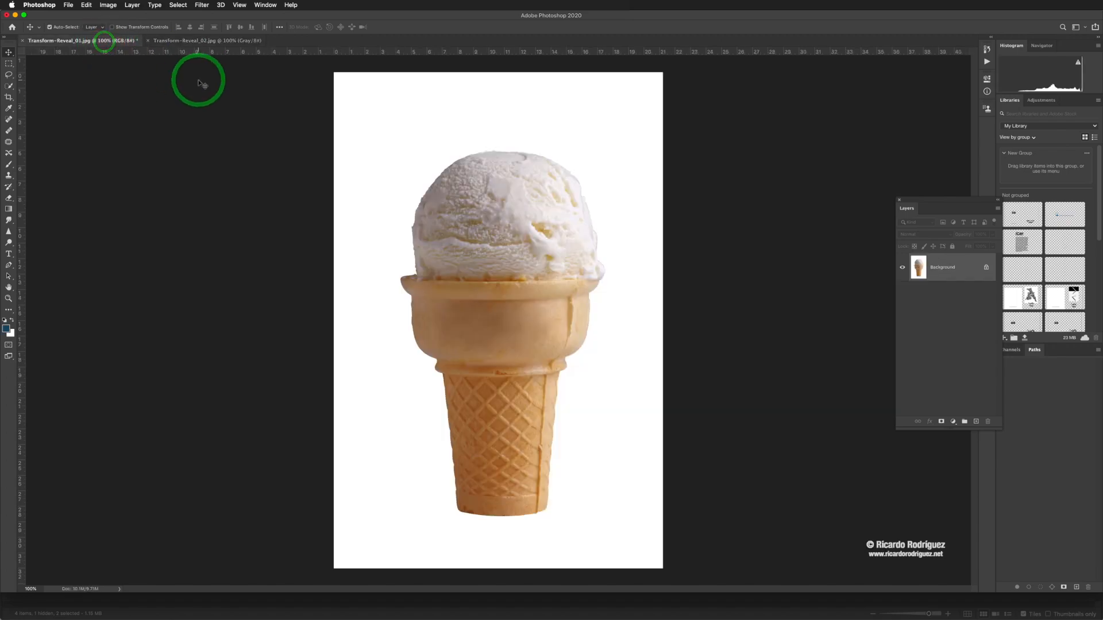
{"action": "key", "text": "super+v"}
{"action": "left_click", "coordinate": [504, 159]}
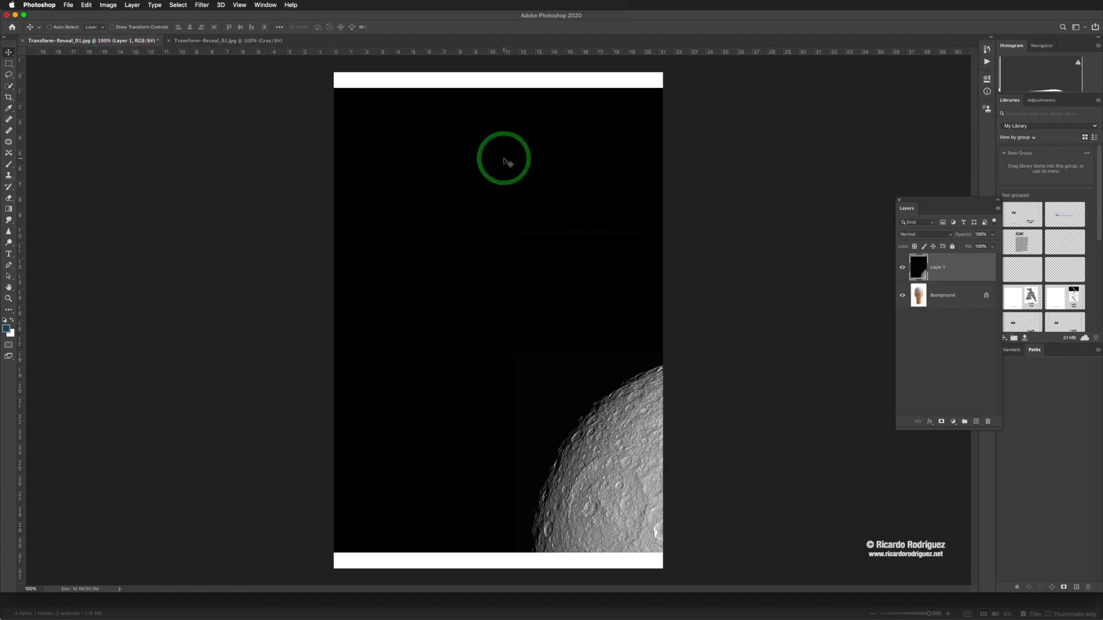
{"action": "key", "text": "super+z"}
Arrange the moon document and the ice cream document side by side in the 2-up Vertical layout.
{"action": "left_click", "coordinate": [187, 40]}
{"action": "left_click", "coordinate": [246, 105]}
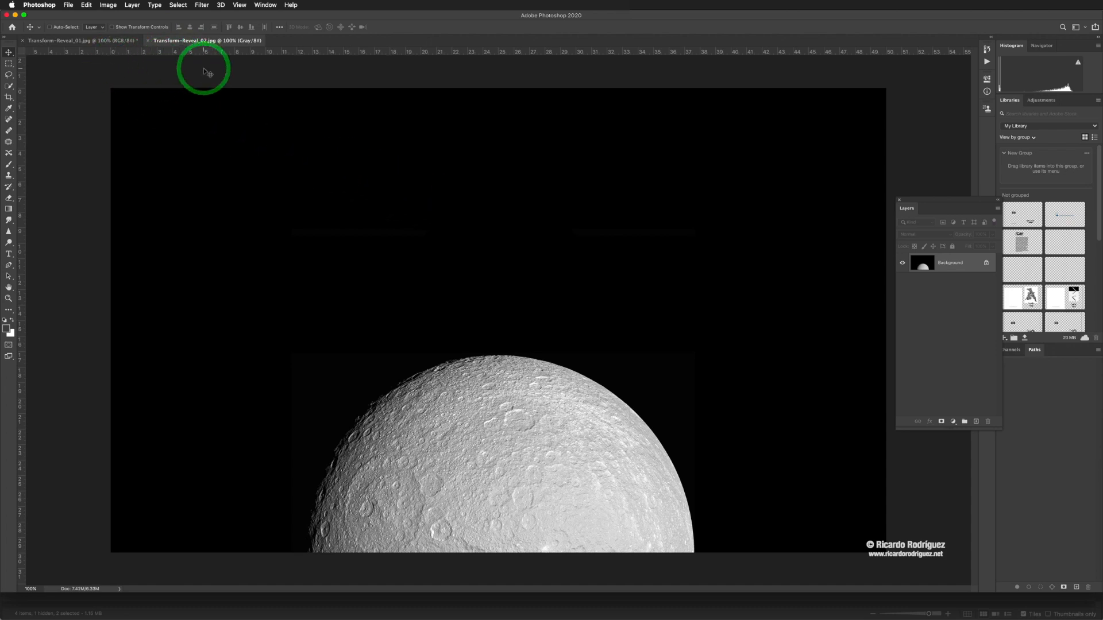
{"action": "left_click", "coordinate": [124, 41]}
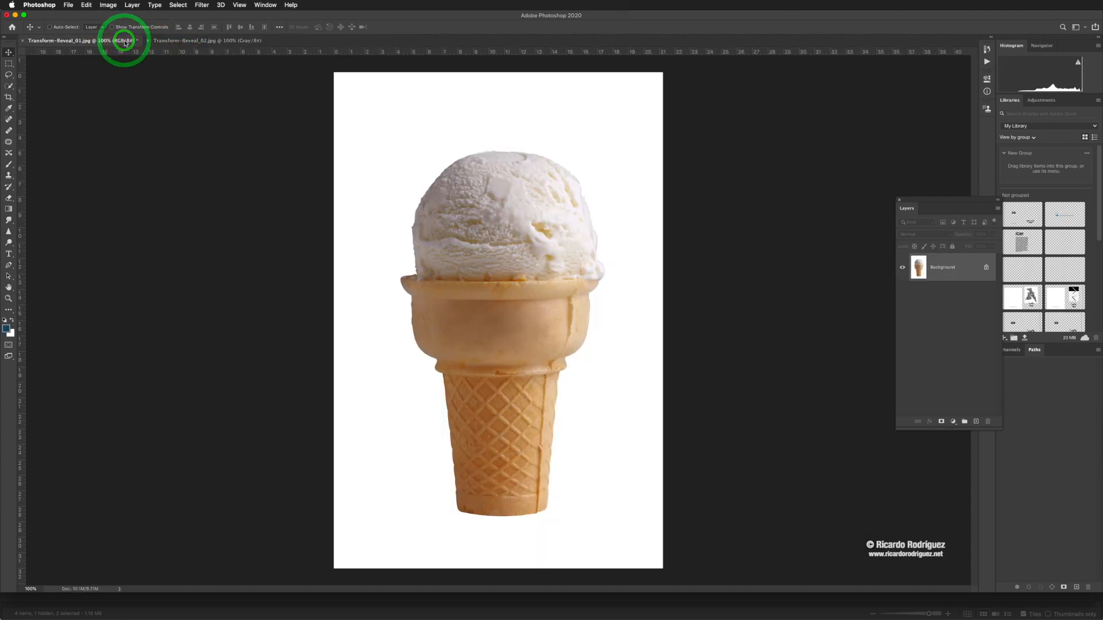
{"action": "left_click", "coordinate": [184, 43]}
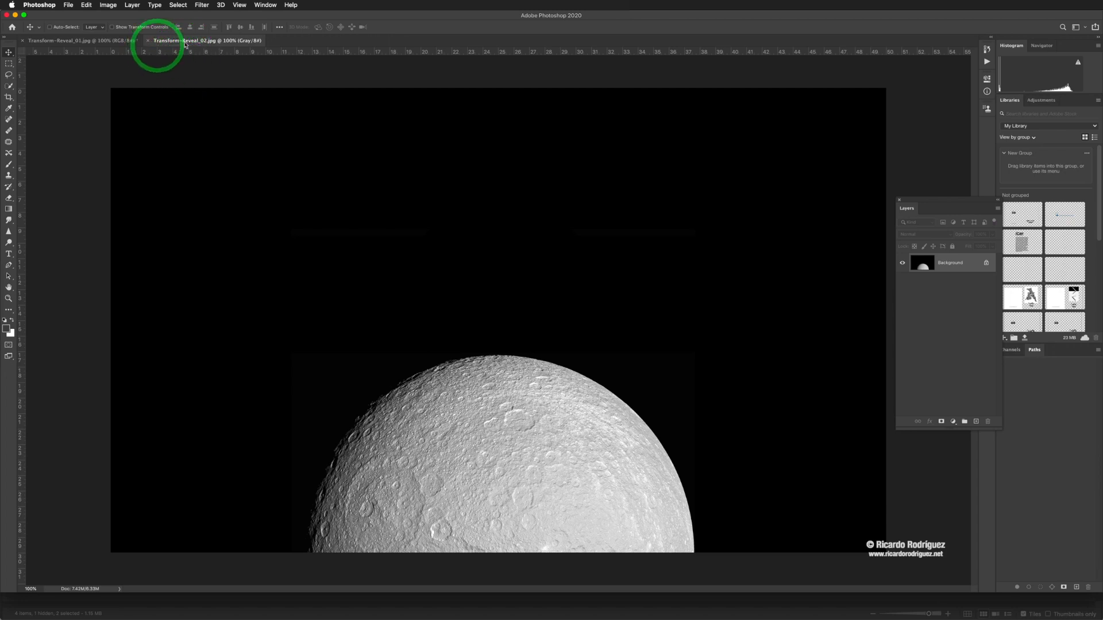
{"action": "left_click", "coordinate": [265, 5]}
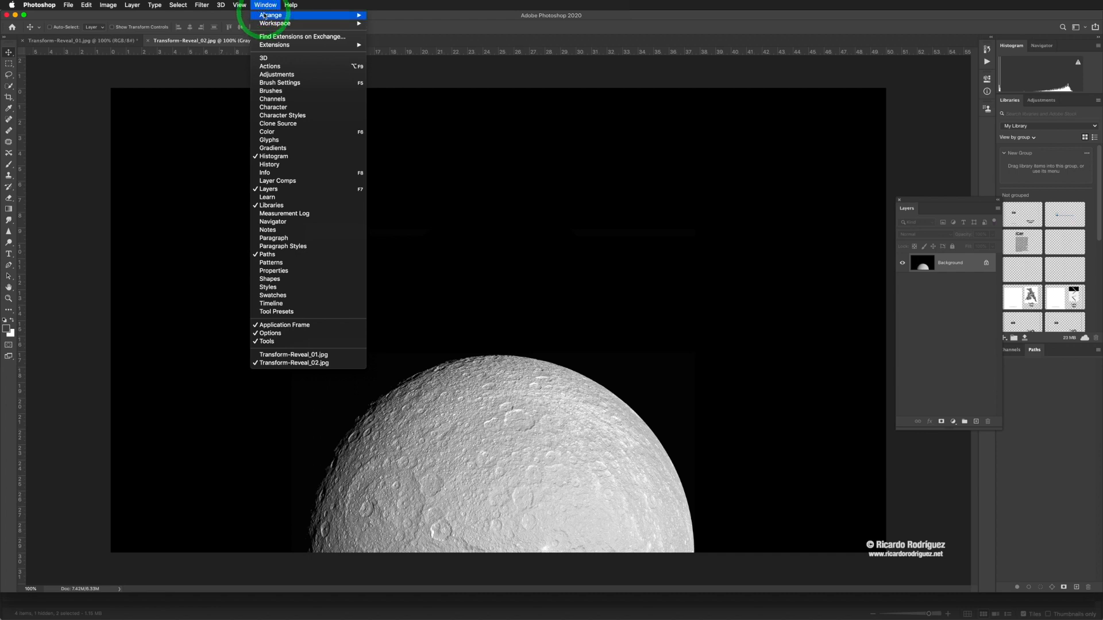
{"action": "mouse_move", "coordinate": [357, 15]}
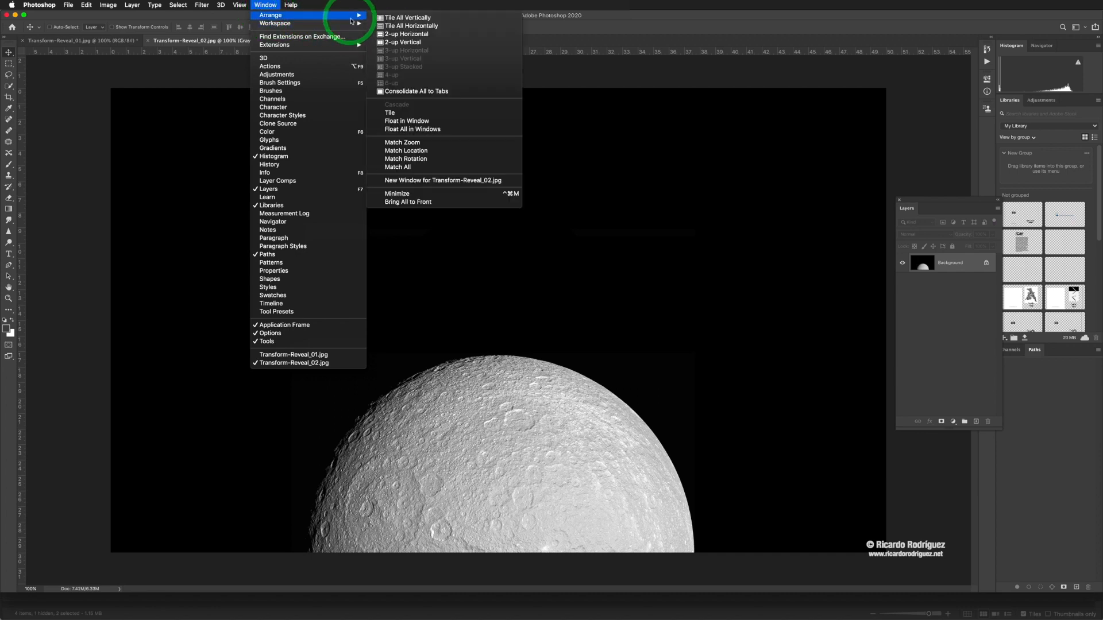
{"action": "left_click", "coordinate": [413, 44]}
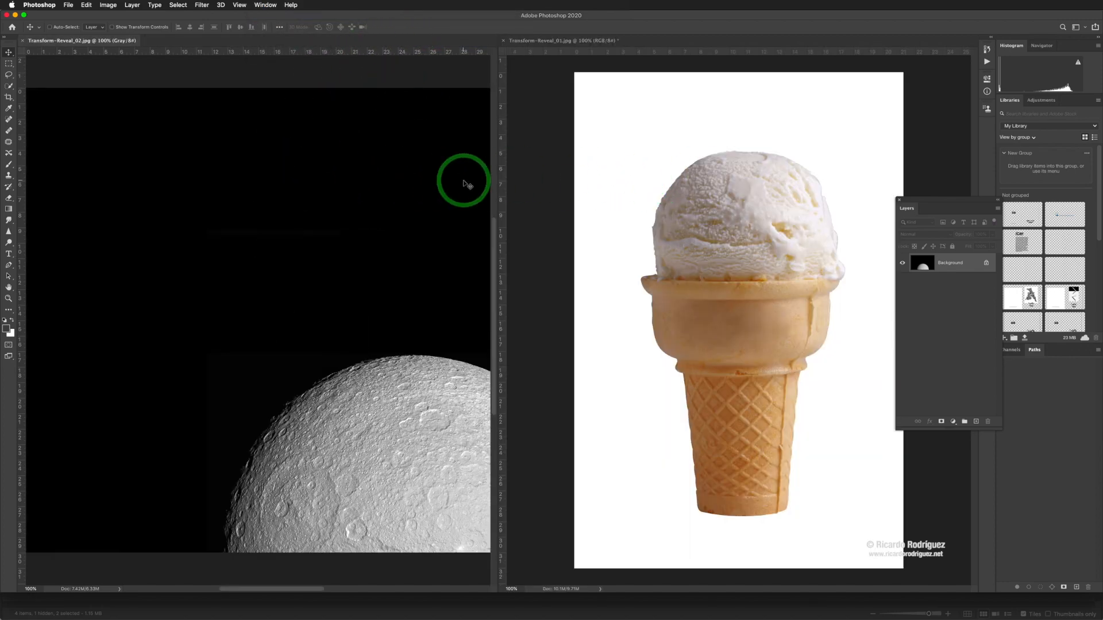
Copy the moon image into the ice cream document with the Move tool, and consolidate all documents to tabs.
{"action": "left_click_drag", "start_coordinate": [349, 221], "coordinate": [707, 222]}
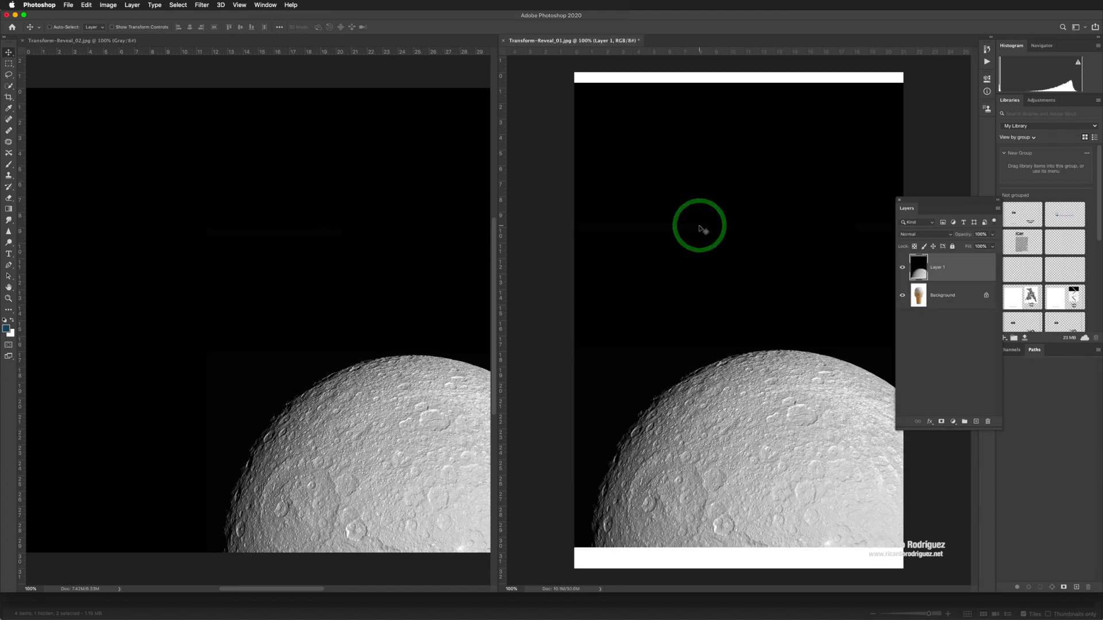
{"action": "left_click", "coordinate": [266, 6]}
{"action": "mouse_move", "coordinate": [270, 16]}
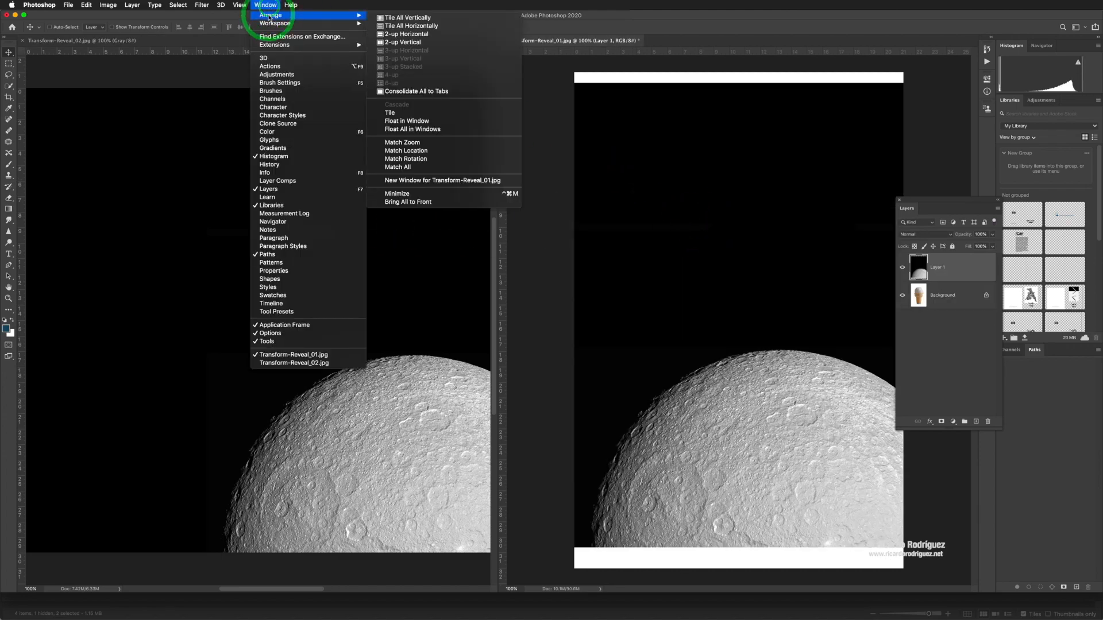
{"action": "left_click", "coordinate": [404, 93]}
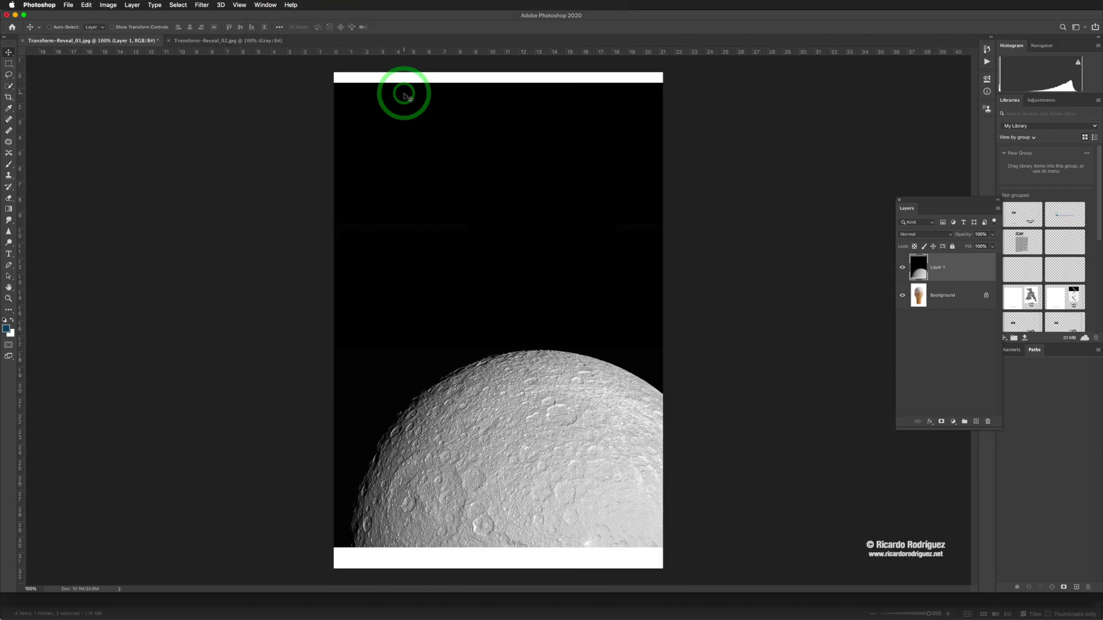
{"action": "left_click", "coordinate": [777, 209]}
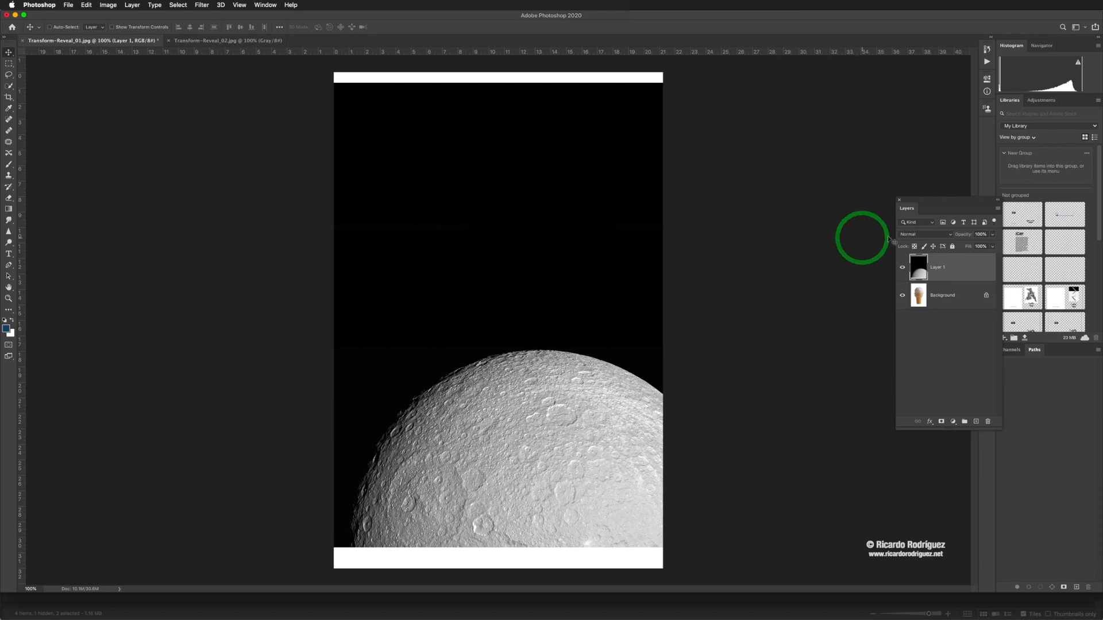
Move the moon layer up and centre it so its flat lower edge sits on the cone's rim.
{"action": "left_click_drag", "start_coordinate": [544, 286], "coordinate": [551, 196]}
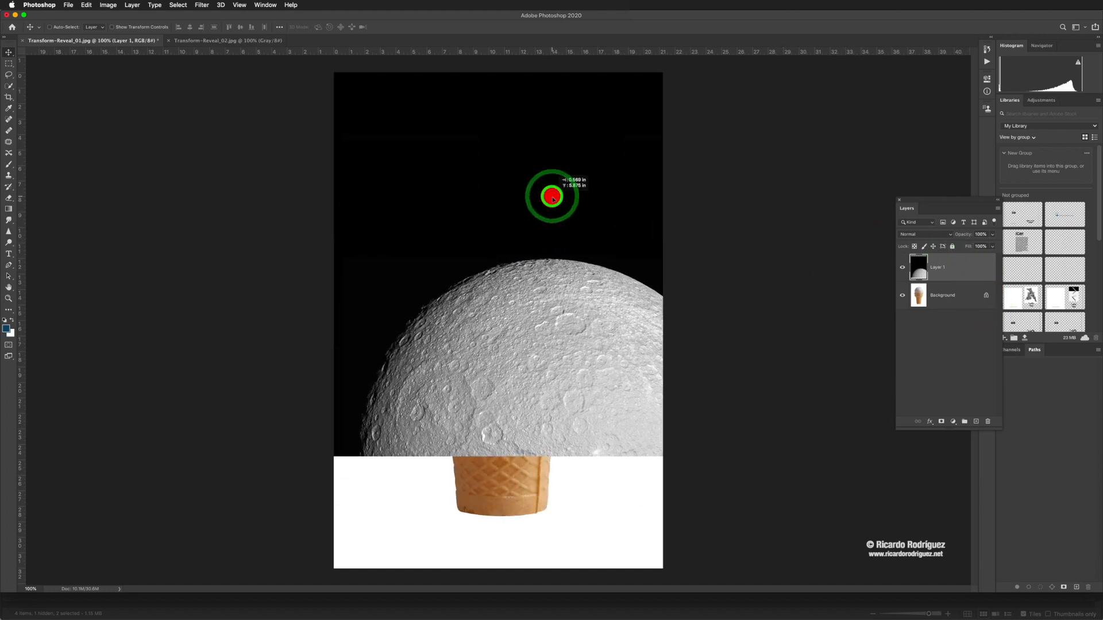
{"action": "left_click_drag", "start_coordinate": [530, 307], "coordinate": [495, 235]}
{"action": "left_click_drag", "start_coordinate": [512, 293], "coordinate": [553, 205]}
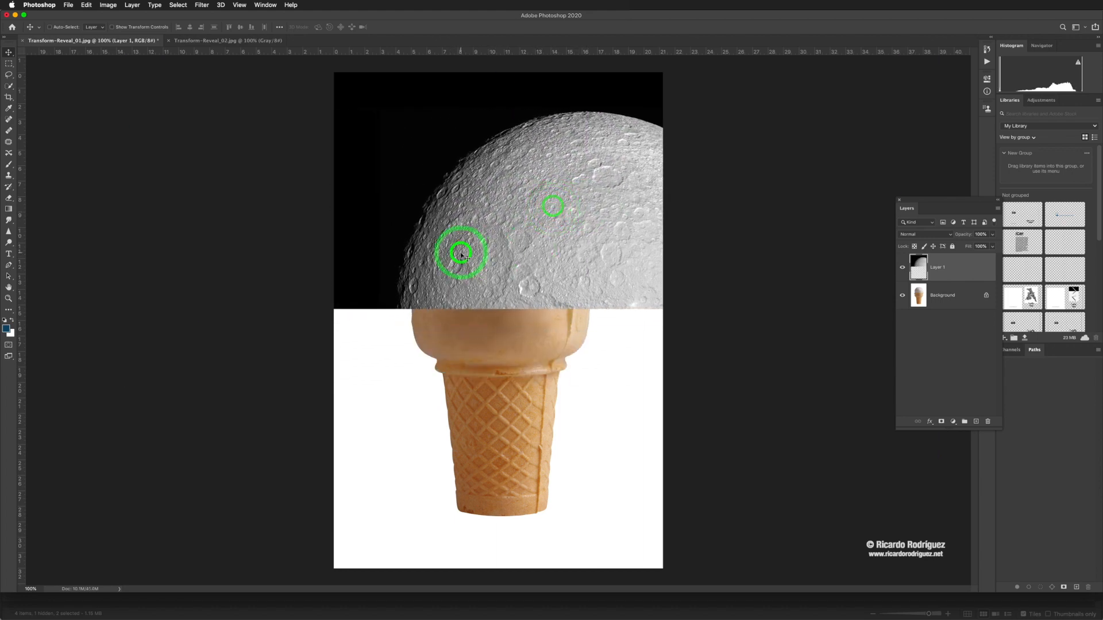
{"action": "left_click_drag", "start_coordinate": [459, 253], "coordinate": [385, 211]}
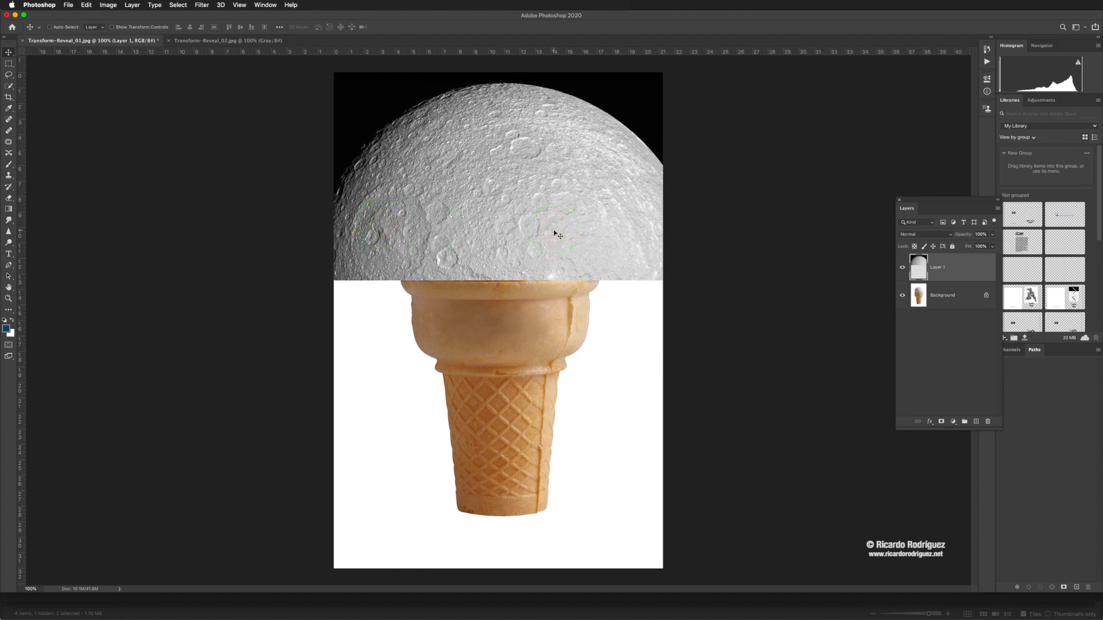
Scale the moon layer down to about 59% with Free Transform and place it over the ice cream scoop.
{"action": "key", "text": "super"}
{"action": "key", "text": "super+t"}
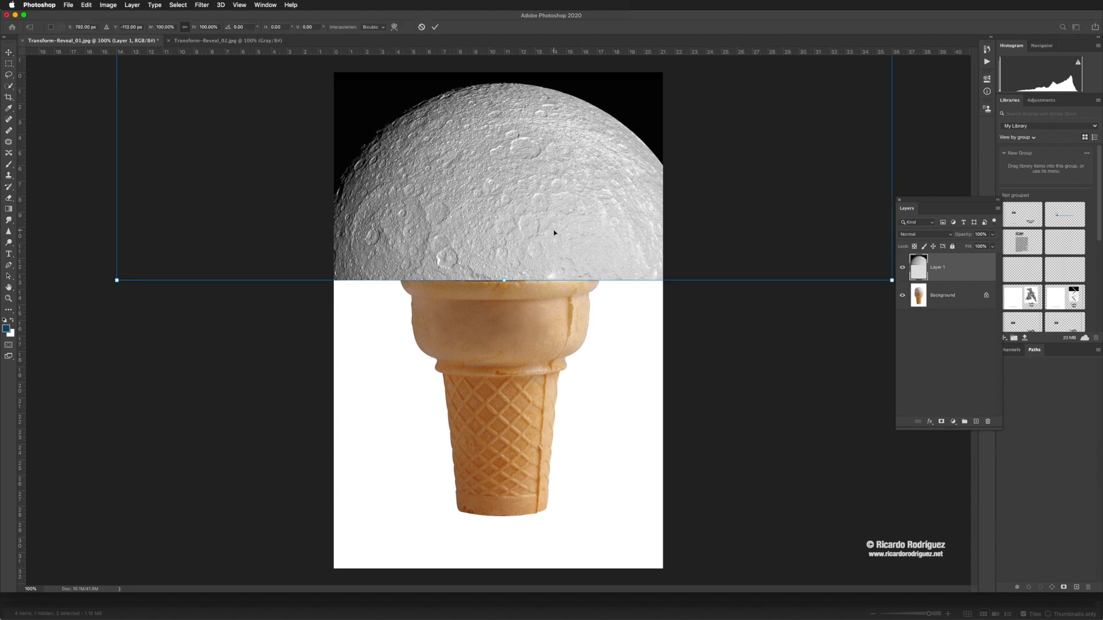
{"action": "left_click_drag", "start_coordinate": [510, 215], "coordinate": [510, 272]}
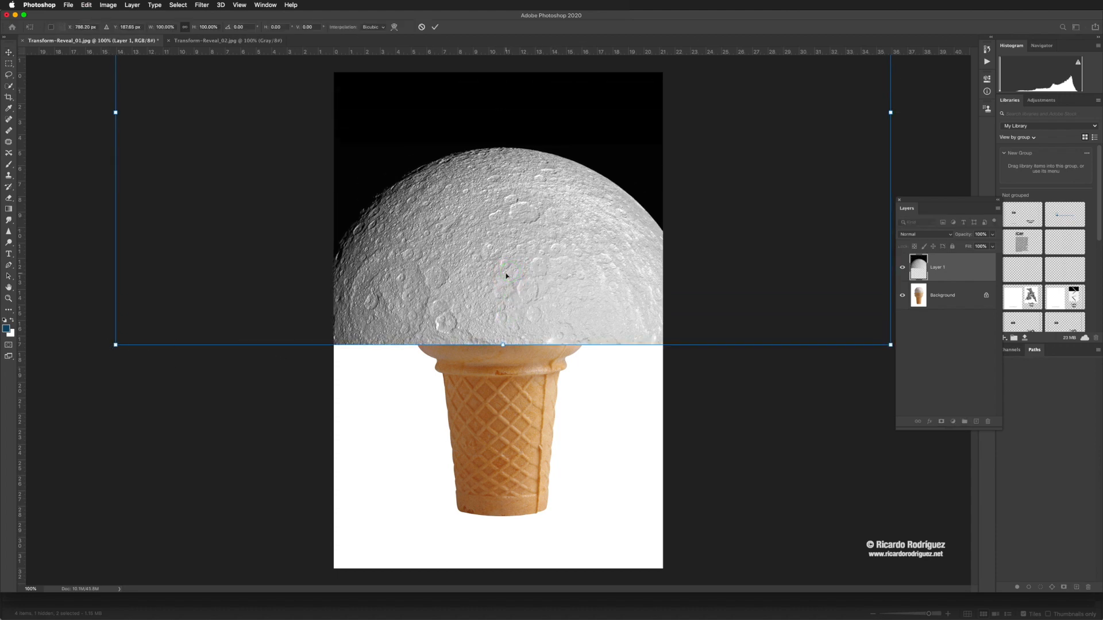
{"action": "left_click_drag", "start_coordinate": [116, 345], "coordinate": [389, 226]}
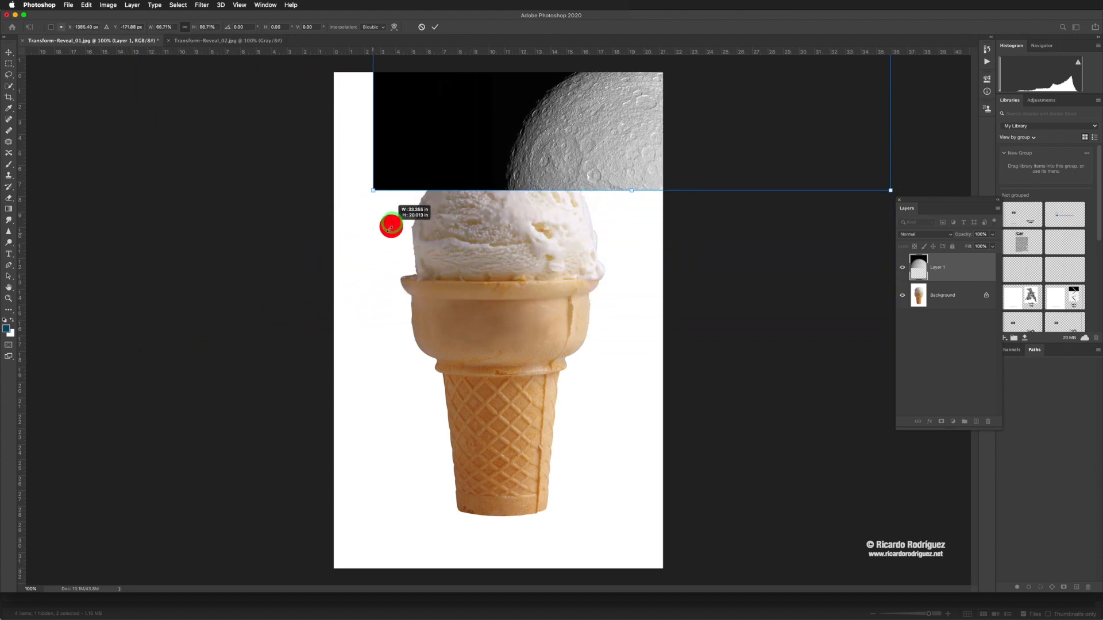
{"action": "left_click_drag", "start_coordinate": [552, 135], "coordinate": [407, 344]}
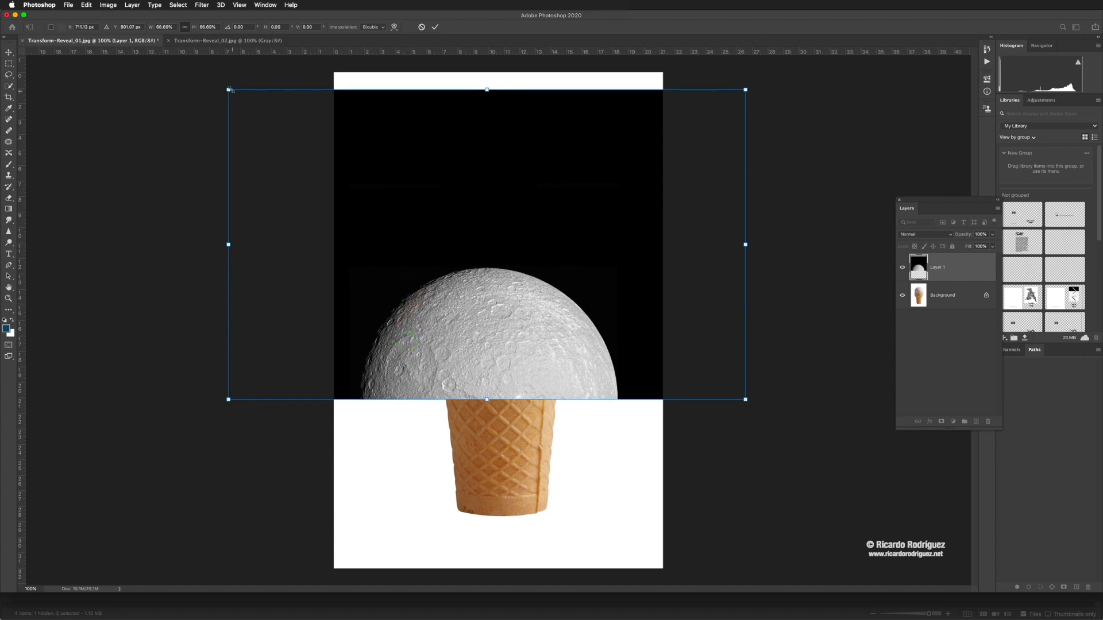
{"action": "left_click_drag", "start_coordinate": [228, 89], "coordinate": [315, 149]}
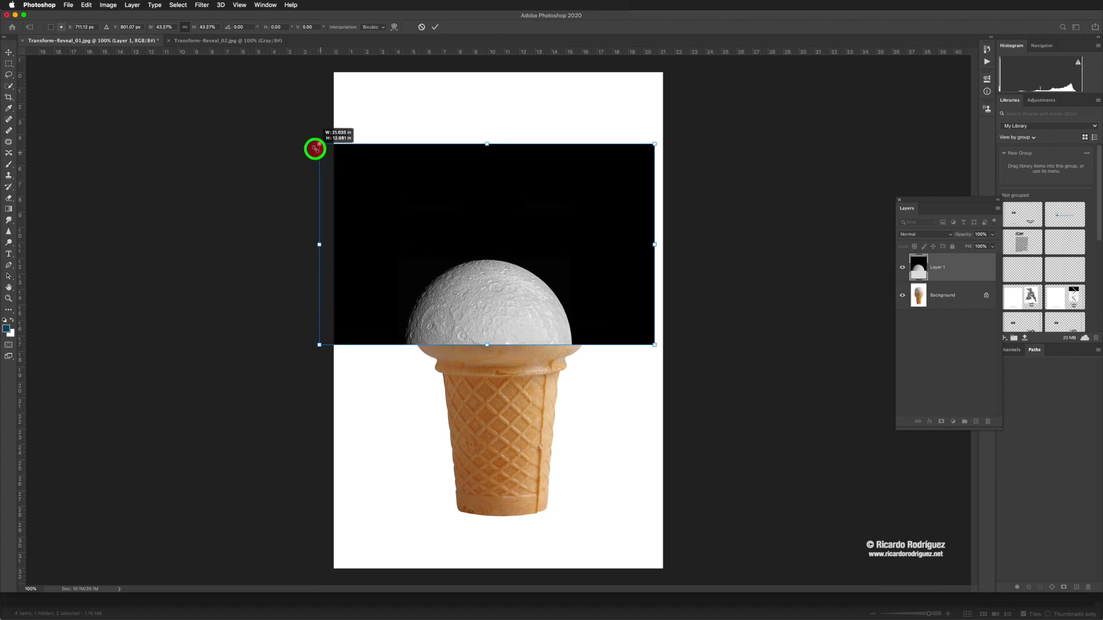
{"action": "left_click_drag", "start_coordinate": [315, 148], "coordinate": [242, 130]}
{"action": "left_click_drag", "start_coordinate": [469, 239], "coordinate": [483, 136]}
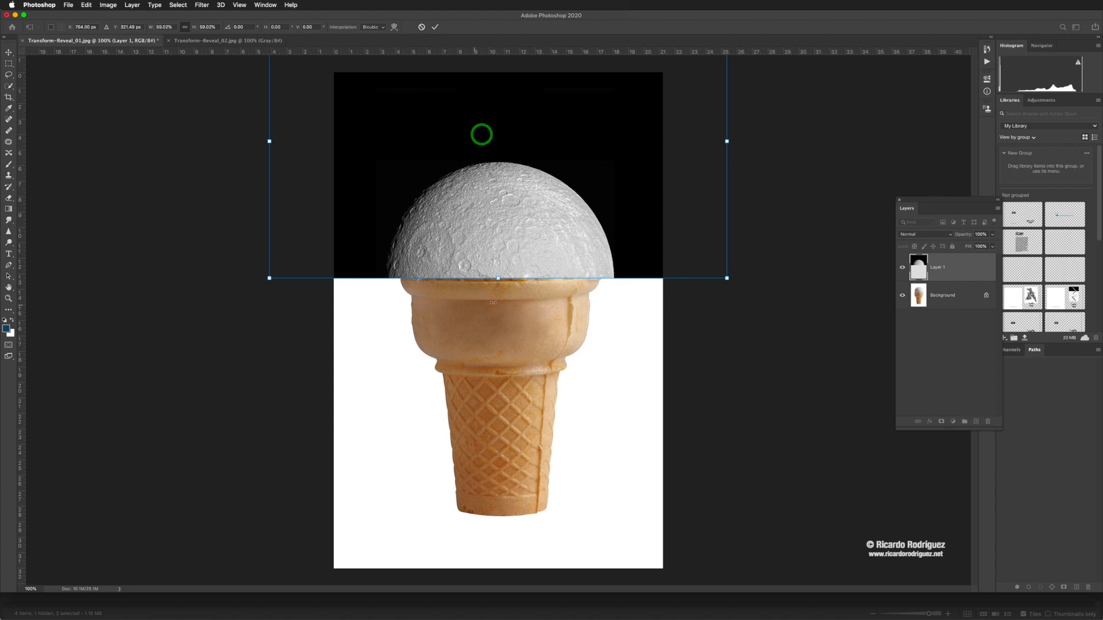
Reduce the moon layer to about 51% so it matches the cone's rim, align its lower edge there, and apply the transform.
{"action": "left_click_drag", "start_coordinate": [269, 278], "coordinate": [303, 271]}
{"action": "left_click_drag", "start_coordinate": [722, 256], "coordinate": [698, 256]}
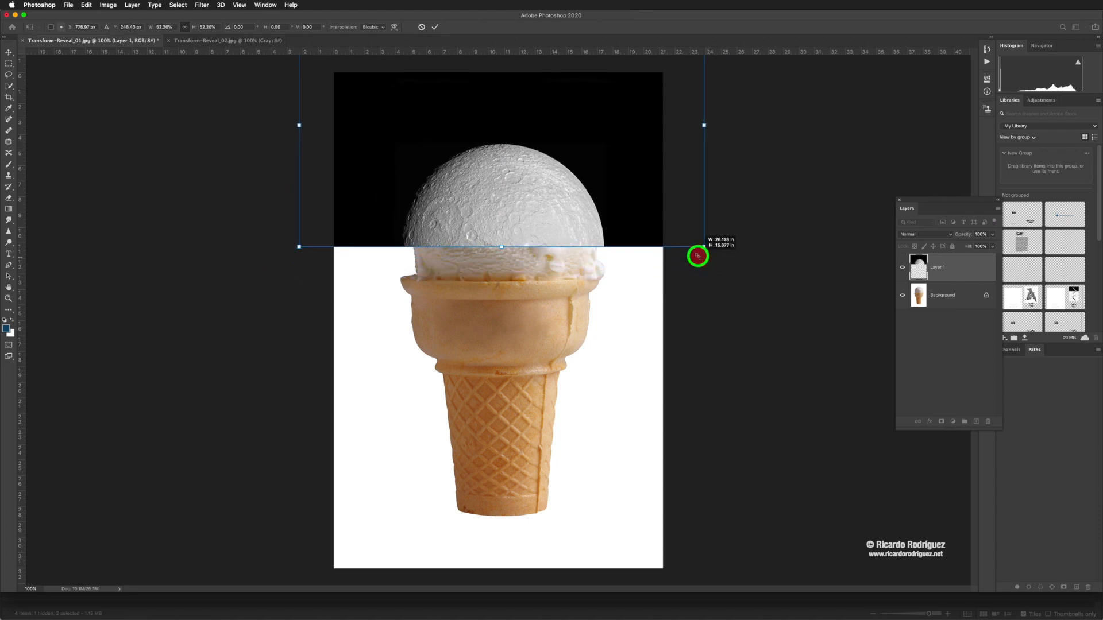
{"action": "left_click_drag", "start_coordinate": [520, 197], "coordinate": [517, 233]}
{"action": "left_click_drag", "start_coordinate": [700, 280], "coordinate": [694, 278]}
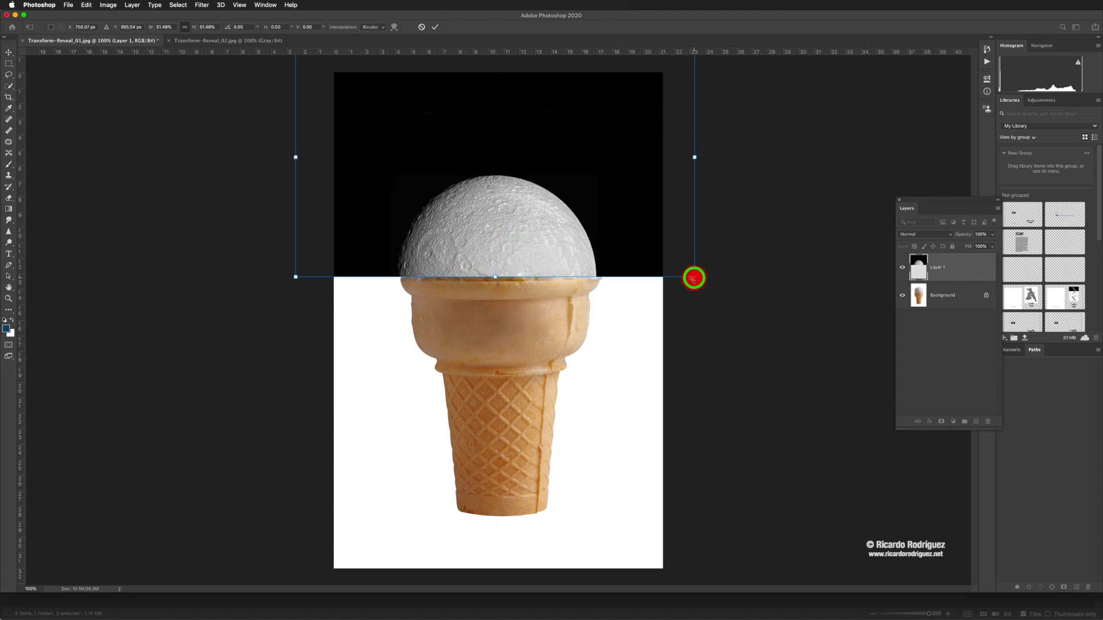
{"action": "left_click_drag", "start_coordinate": [296, 277], "coordinate": [298, 274]}
{"action": "left_click_drag", "start_coordinate": [416, 224], "coordinate": [418, 230]}
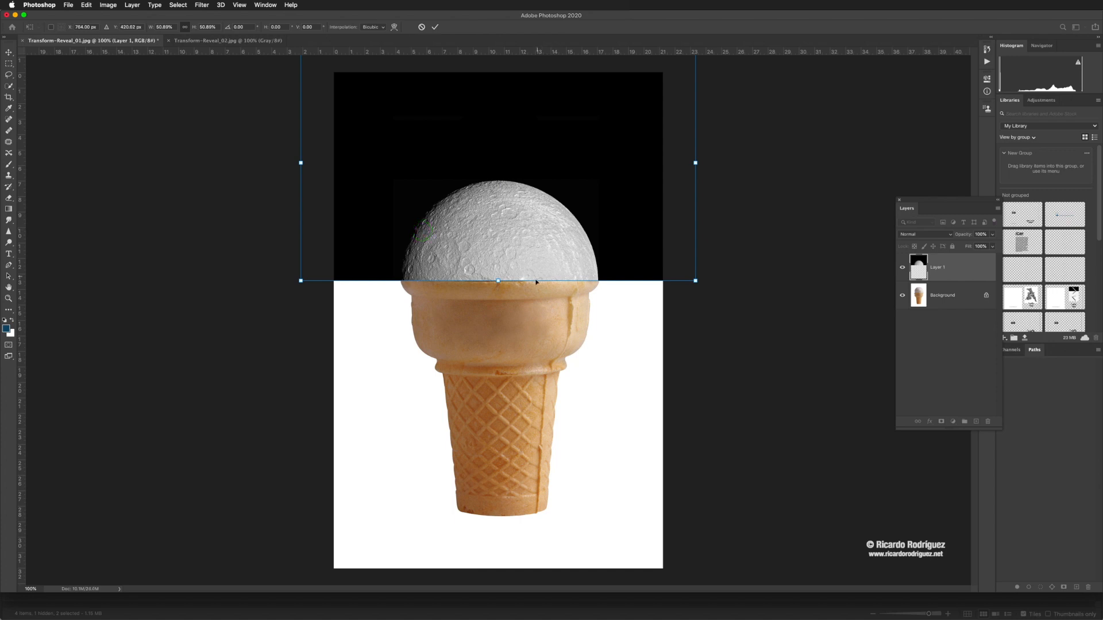
{"action": "double_click", "coordinate": [452, 233]}
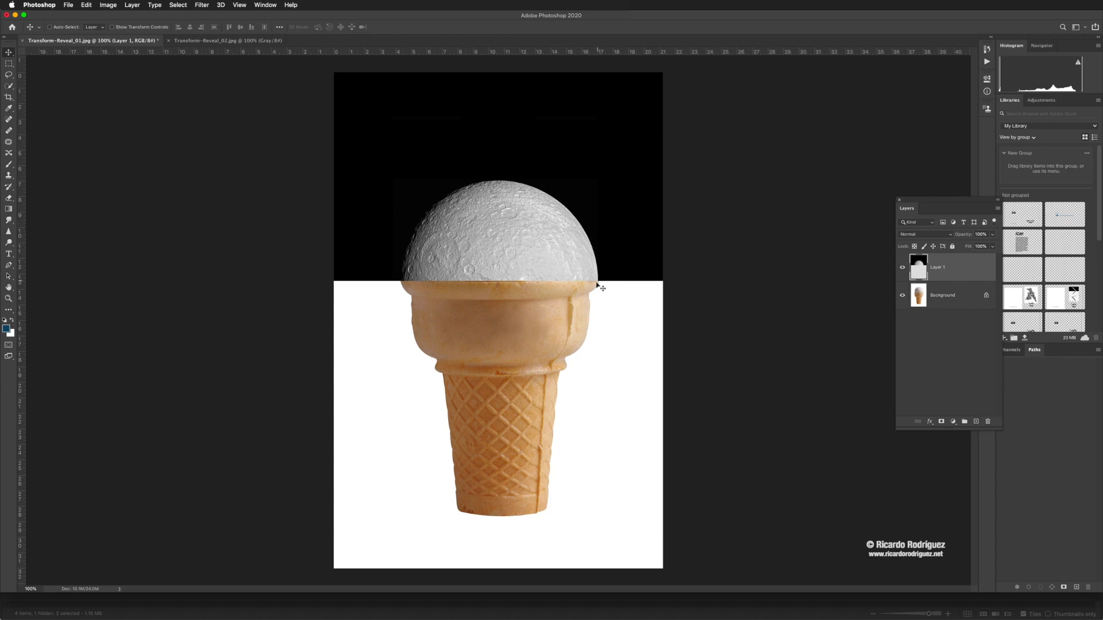
Free Transform the moon layer again, enlarging it very slightly from both lower corners to fit the cone's rim, and apply the transform.
{"action": "key", "text": "ctrl+t"}
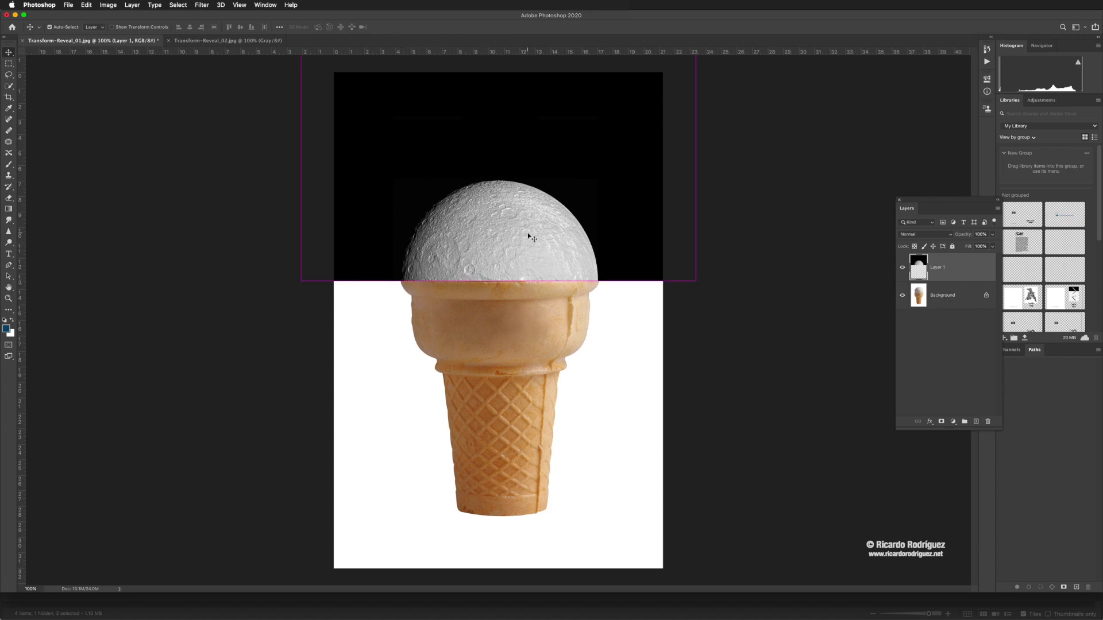
{"action": "left_click_drag", "start_coordinate": [695, 280], "coordinate": [697, 281]}
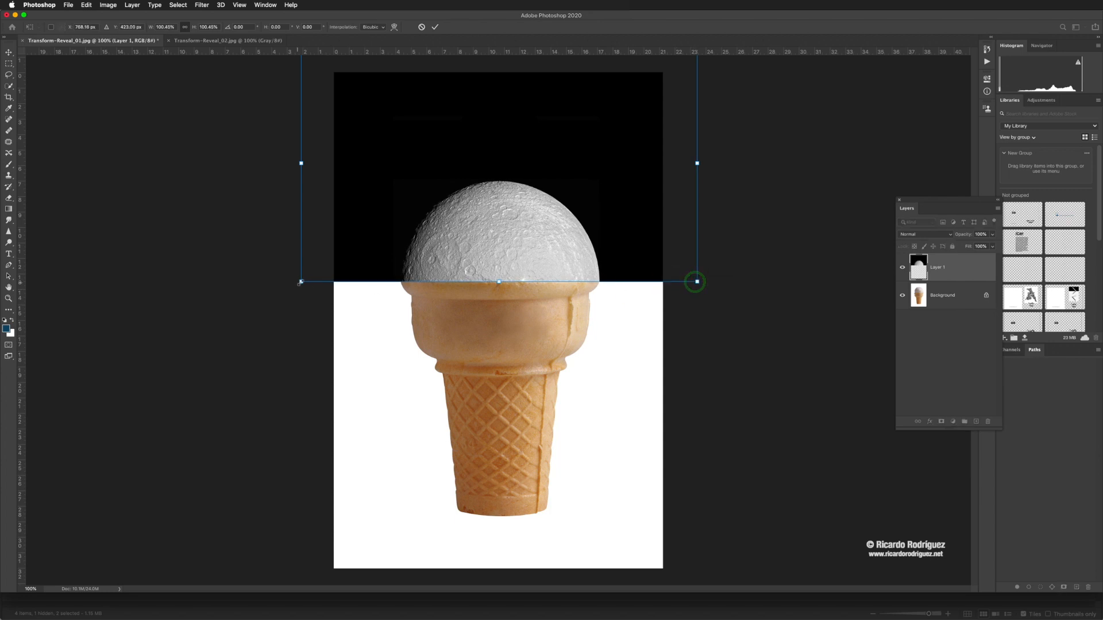
{"action": "left_click_drag", "start_coordinate": [301, 282], "coordinate": [298, 283]}
{"action": "double_click", "coordinate": [408, 253]}
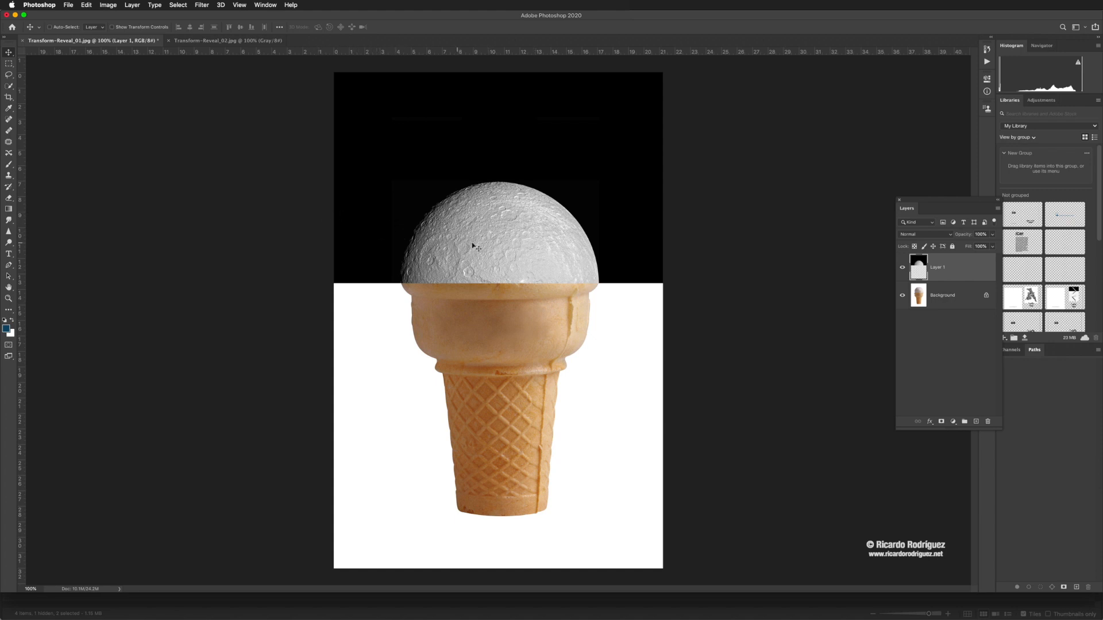
{"action": "left_click", "coordinate": [610, 193]}
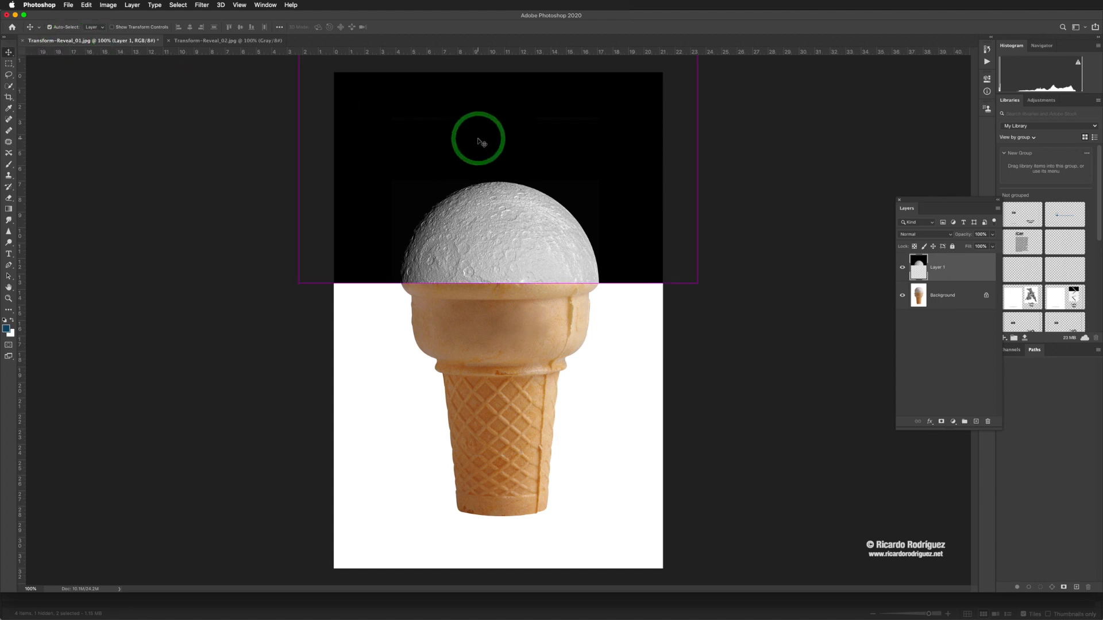
Close the ice cream composite without saving it, and close the moon document.
{"action": "key", "text": "super+w"}
{"action": "left_click", "coordinate": [521, 199]}
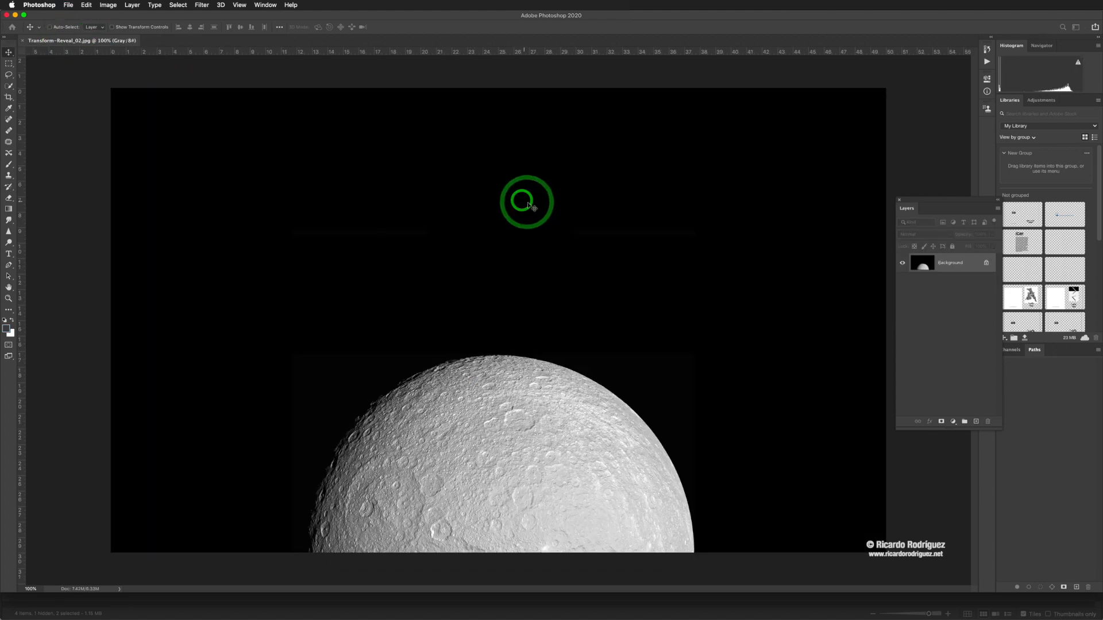
{"action": "key", "text": "super+w"}
Switch to Adobe Bridge and open Transform-Reveal_03.jpg and Transform-Reveal_04.jpg together in Photoshop.
{"action": "key", "text": "super+Tab"}
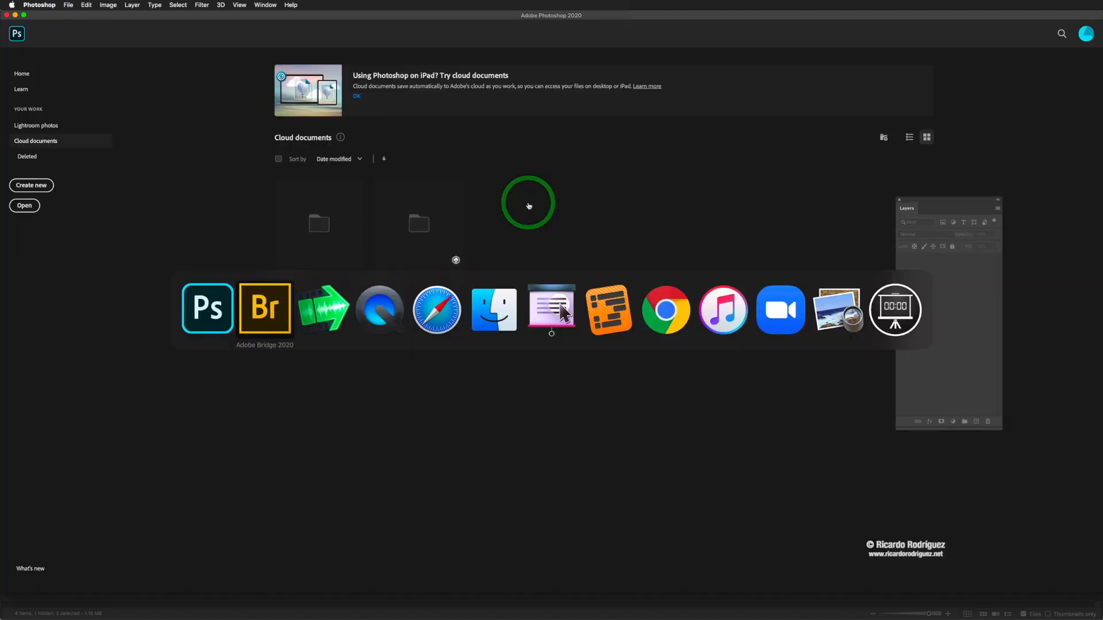
{"action": "left_click", "coordinate": [882, 423]}
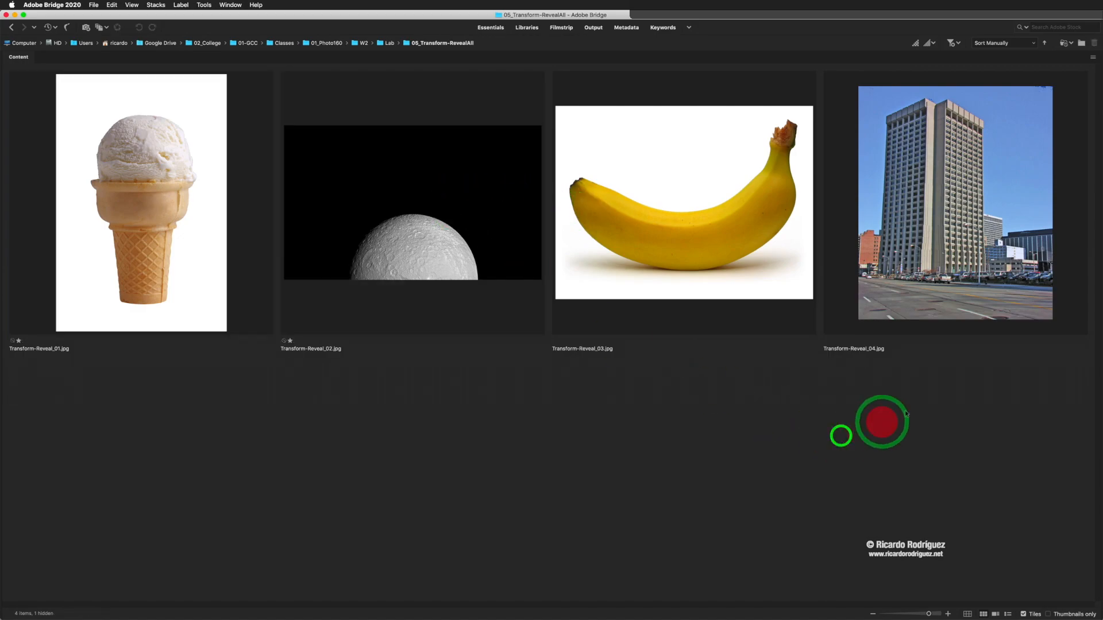
{"action": "left_click_drag", "start_coordinate": [929, 405], "coordinate": [747, 304]}
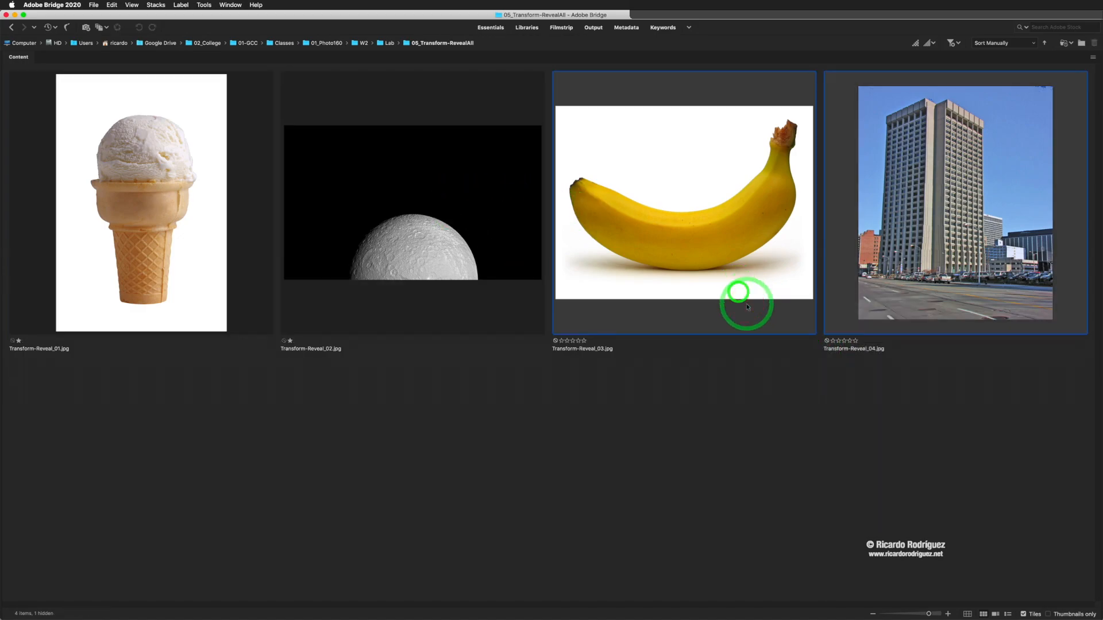
{"action": "double_click", "coordinate": [678, 240]}
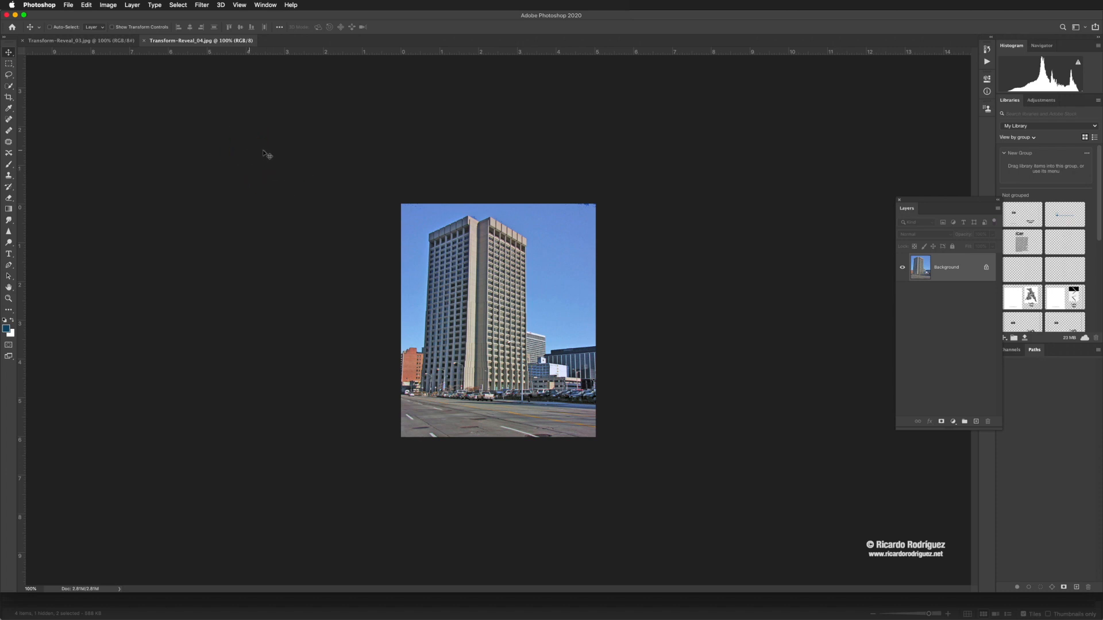
View the banana and building images in turn, and return to the banana document.
{"action": "left_click", "coordinate": [86, 43]}
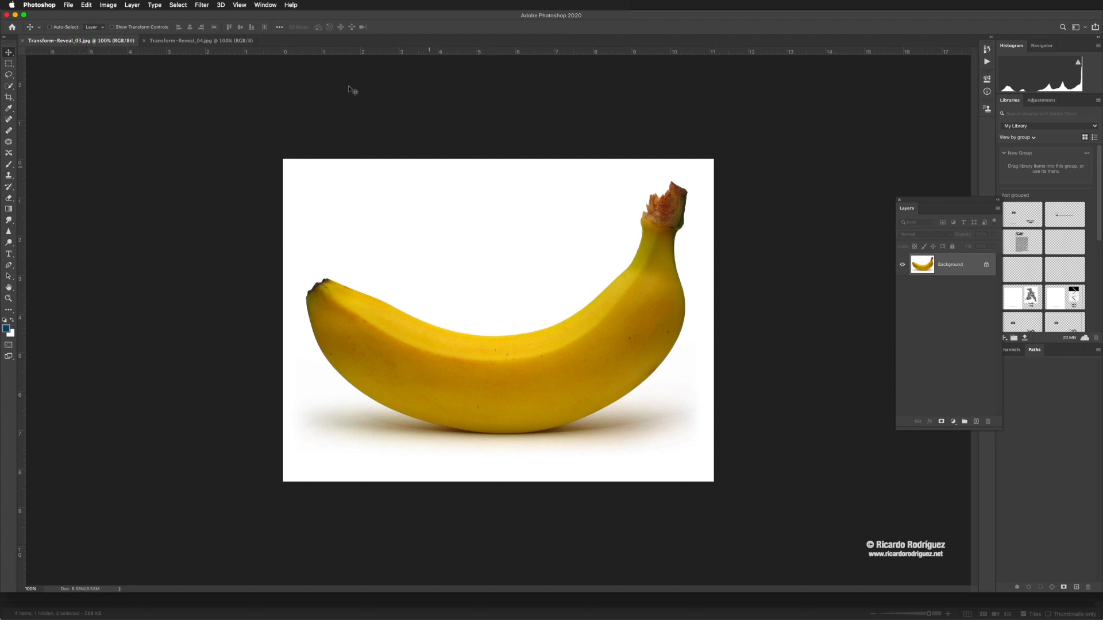
{"action": "left_click", "coordinate": [219, 41]}
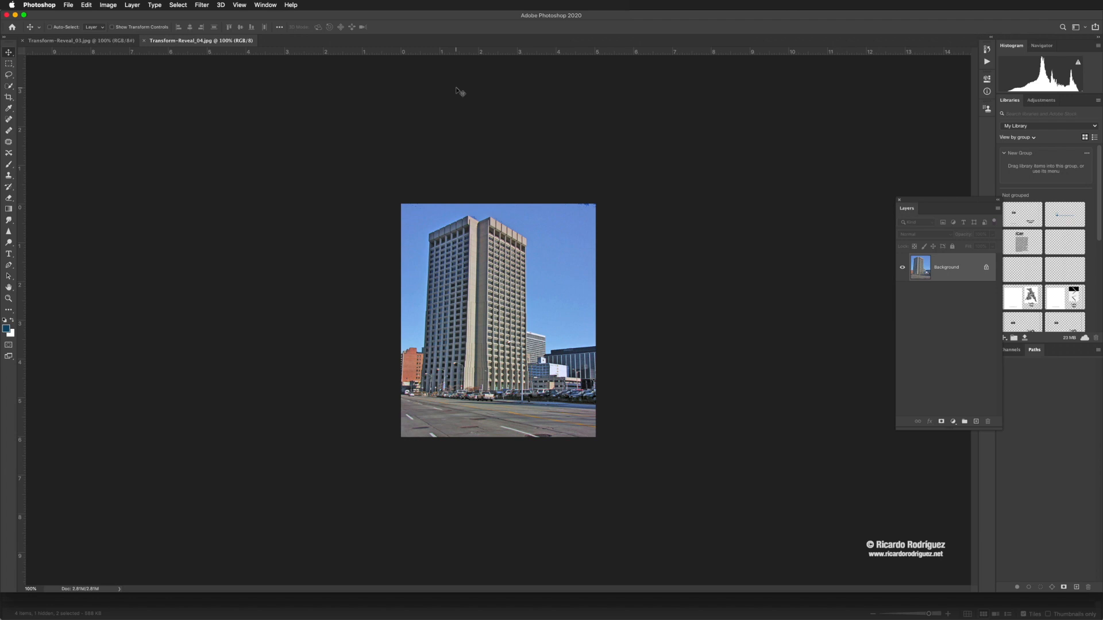
{"action": "left_click", "coordinate": [90, 40]}
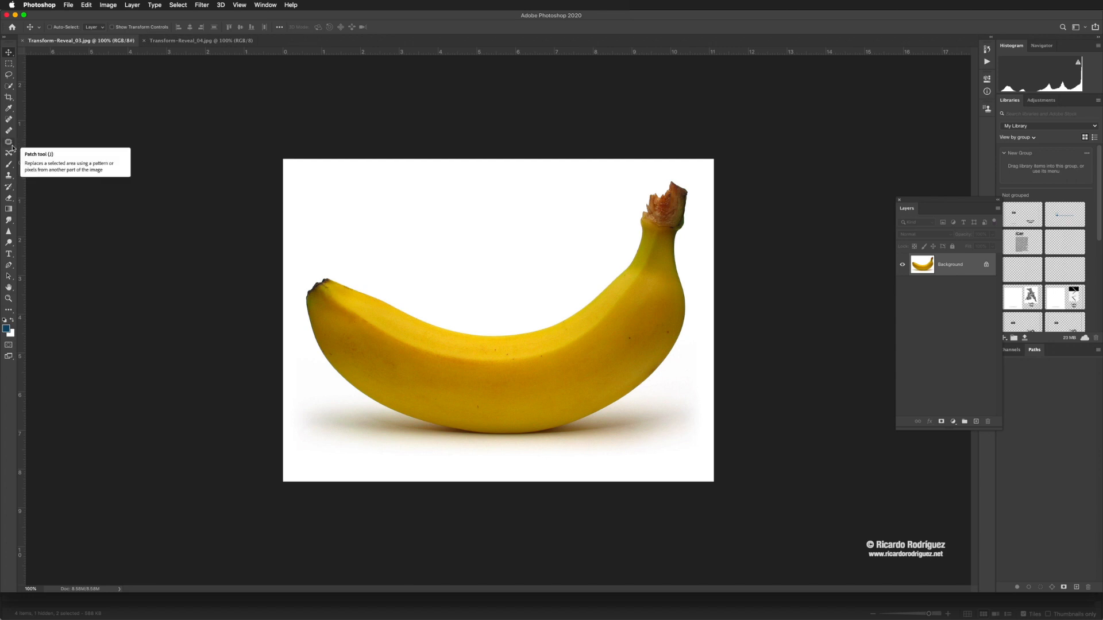
Start cropping the banana image, try the fixed 6:4 ratio, and clear both ratio values for unconstrained cropping.
{"action": "key", "text": "c"}
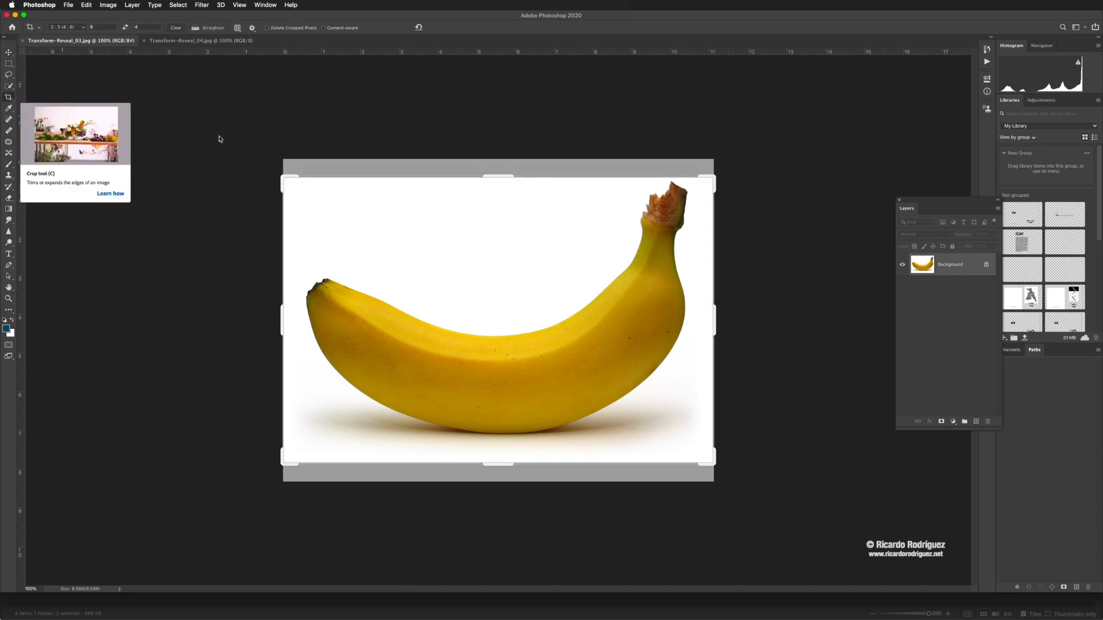
{"action": "left_click_drag", "start_coordinate": [498, 176], "coordinate": [499, 170]}
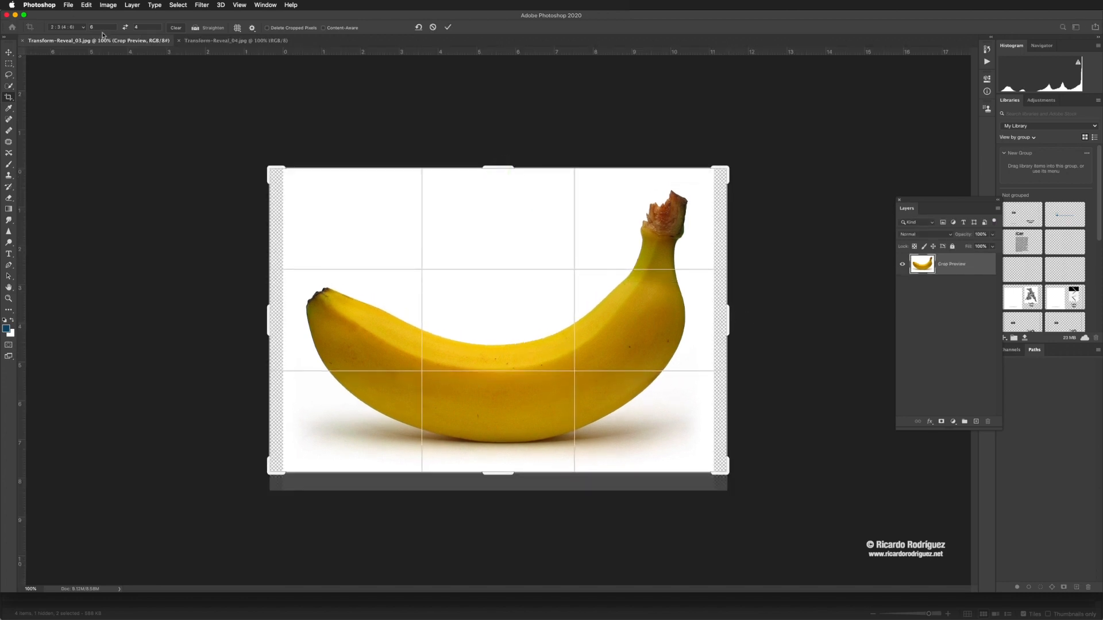
{"action": "left_click_drag", "start_coordinate": [728, 315], "coordinate": [609, 322]}
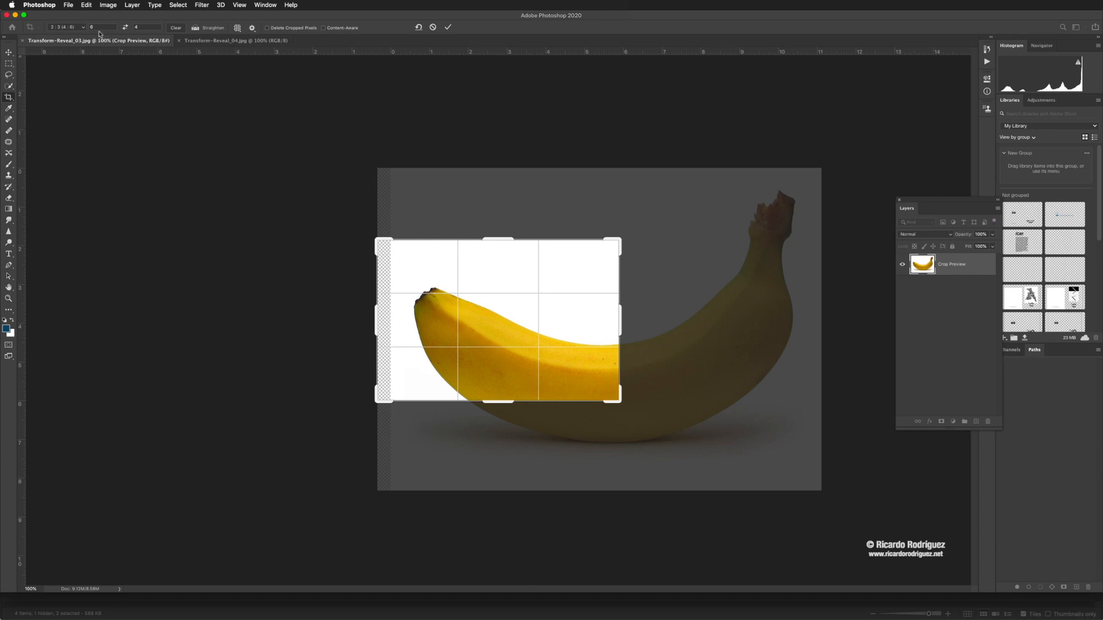
{"action": "left_click_drag", "start_coordinate": [98, 28], "coordinate": [122, 26]}
{"action": "key", "text": "BackSpace"}
{"action": "key", "text": "BackSpace"}
Crop the image freely to the left half of the banana with Delete Cropped Pixels off, and apply the crop.
{"action": "left_click_drag", "start_coordinate": [495, 240], "coordinate": [496, 213]}
{"action": "left_click_drag", "start_coordinate": [642, 319], "coordinate": [719, 316]}
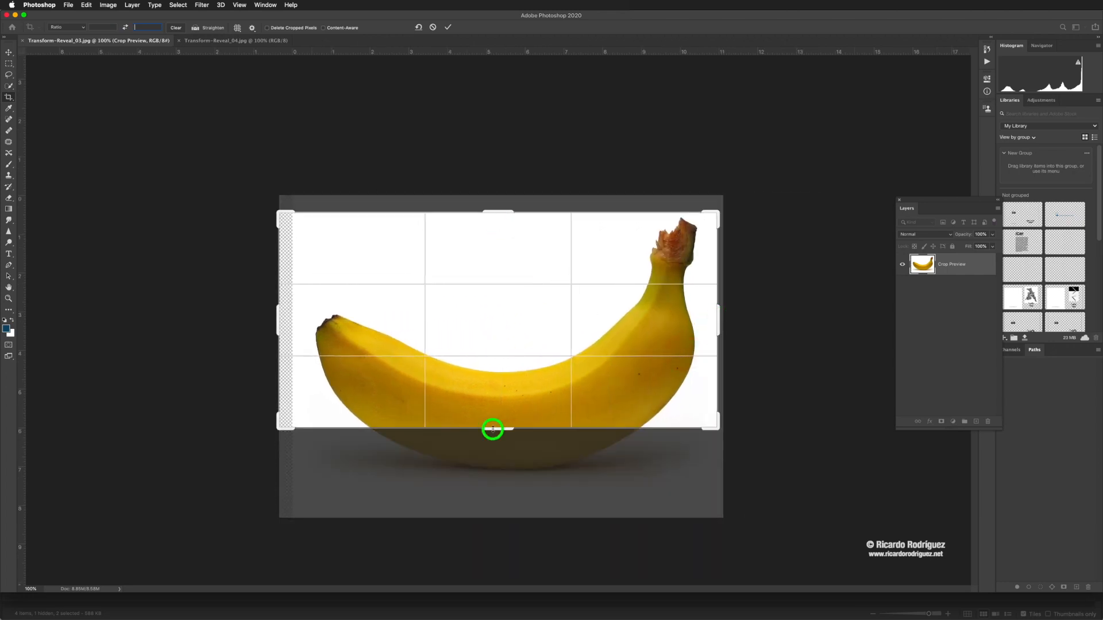
{"action": "left_click_drag", "start_coordinate": [492, 431], "coordinate": [485, 470]}
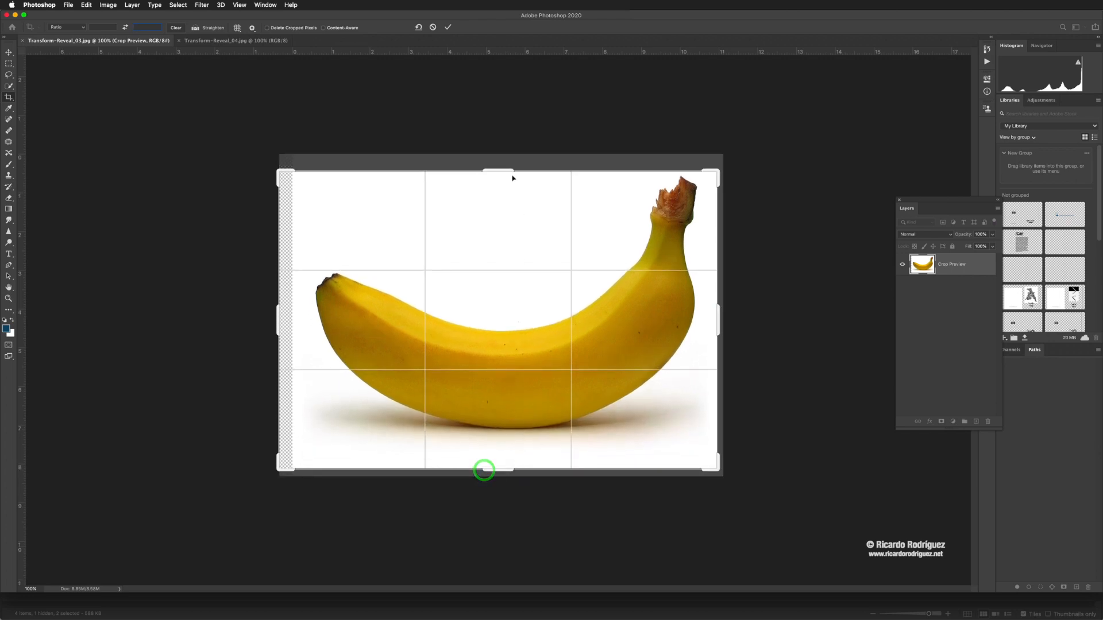
{"action": "left_click_drag", "start_coordinate": [497, 171], "coordinate": [491, 196]}
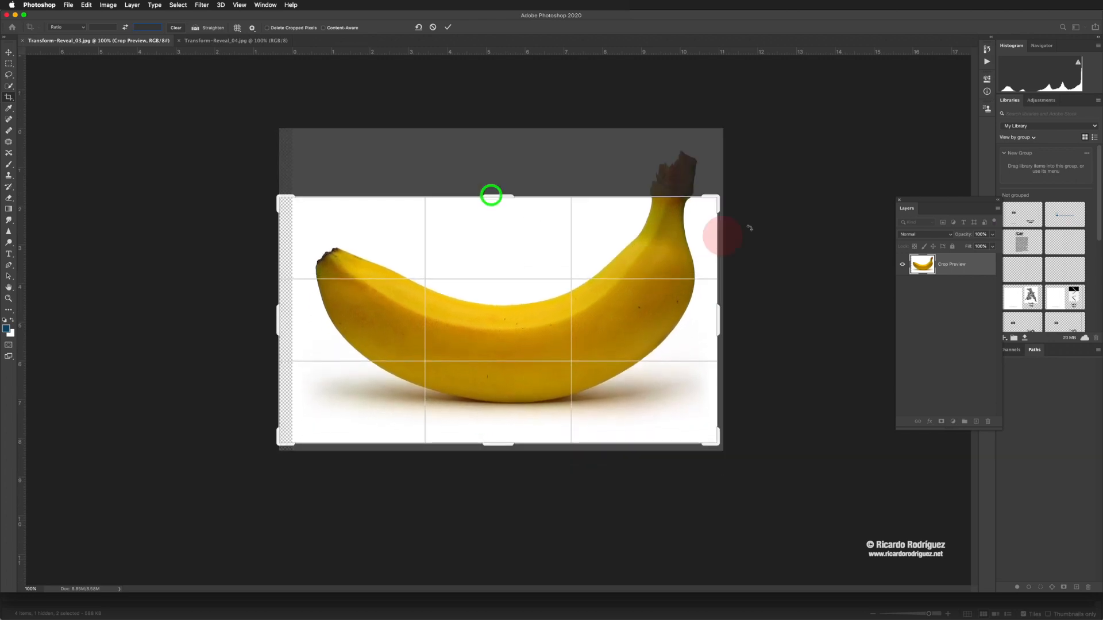
{"action": "left_click_drag", "start_coordinate": [719, 316], "coordinate": [618, 319]}
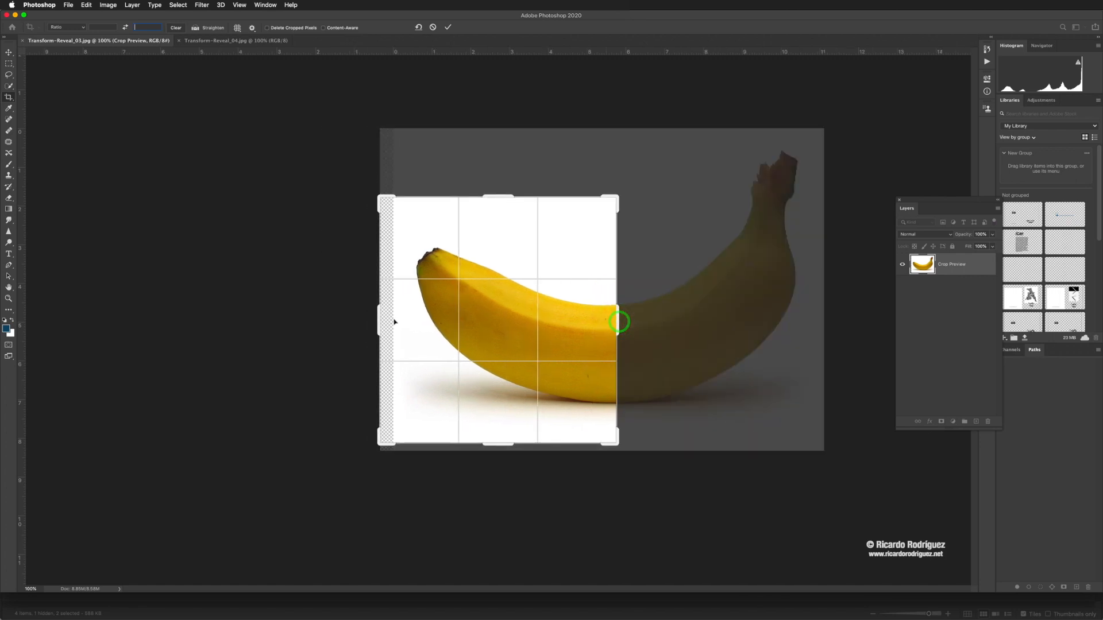
{"action": "left_click_drag", "start_coordinate": [394, 320], "coordinate": [387, 321]}
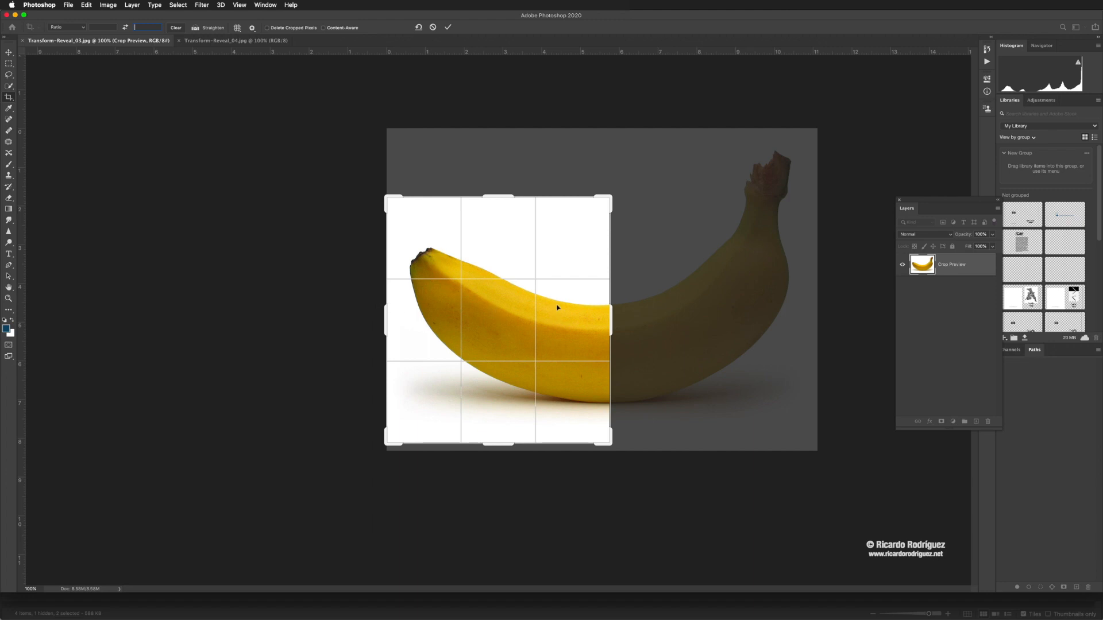
{"action": "left_click", "coordinate": [449, 28]}
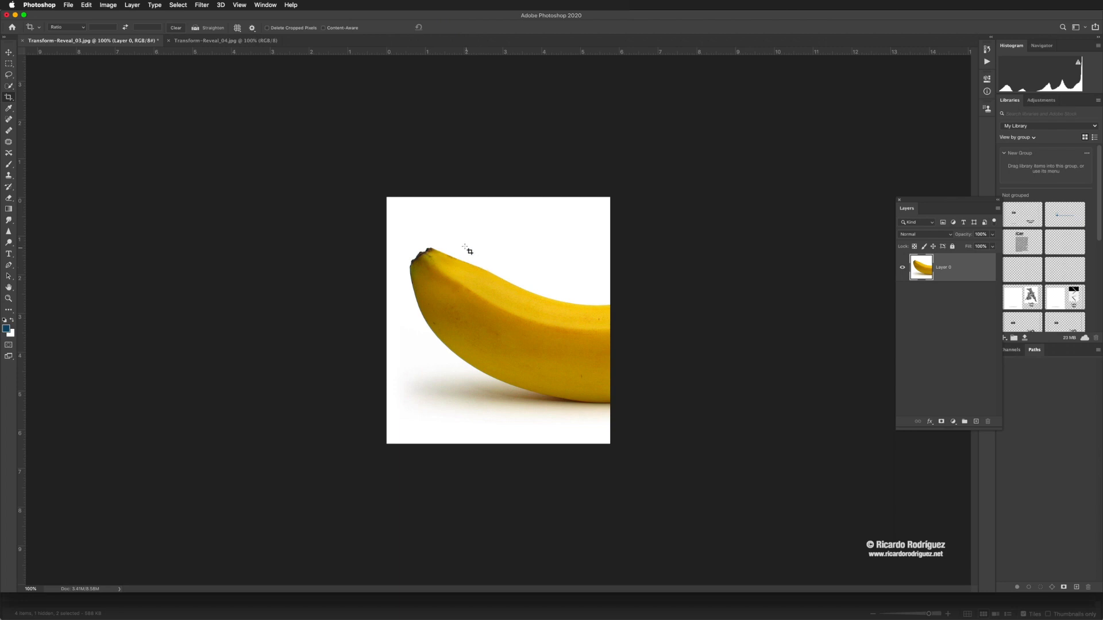
Shift the cropped banana layer slightly up and to the left, and undo both the move and the crop.
{"action": "key", "text": "v"}
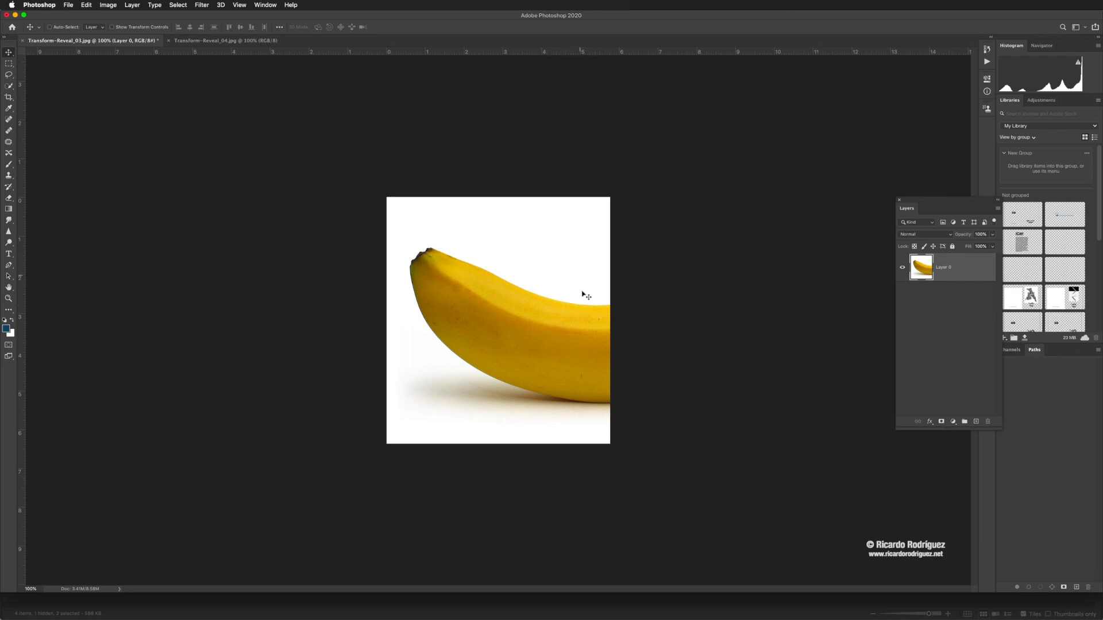
{"action": "mouse_move", "coordinate": [497, 336]}
{"action": "left_mouse_down"}
{"action": "mouse_move", "coordinate": [409, 240]}
{"action": "mouse_move", "coordinate": [477, 278]}
{"action": "mouse_move", "coordinate": [460, 291]}
{"action": "mouse_move", "coordinate": [406, 261]}
{"action": "mouse_move", "coordinate": [510, 339]}
{"action": "mouse_move", "coordinate": [481, 320]}
{"action": "mouse_move", "coordinate": [485, 329]}
{"action": "left_mouse_up"}
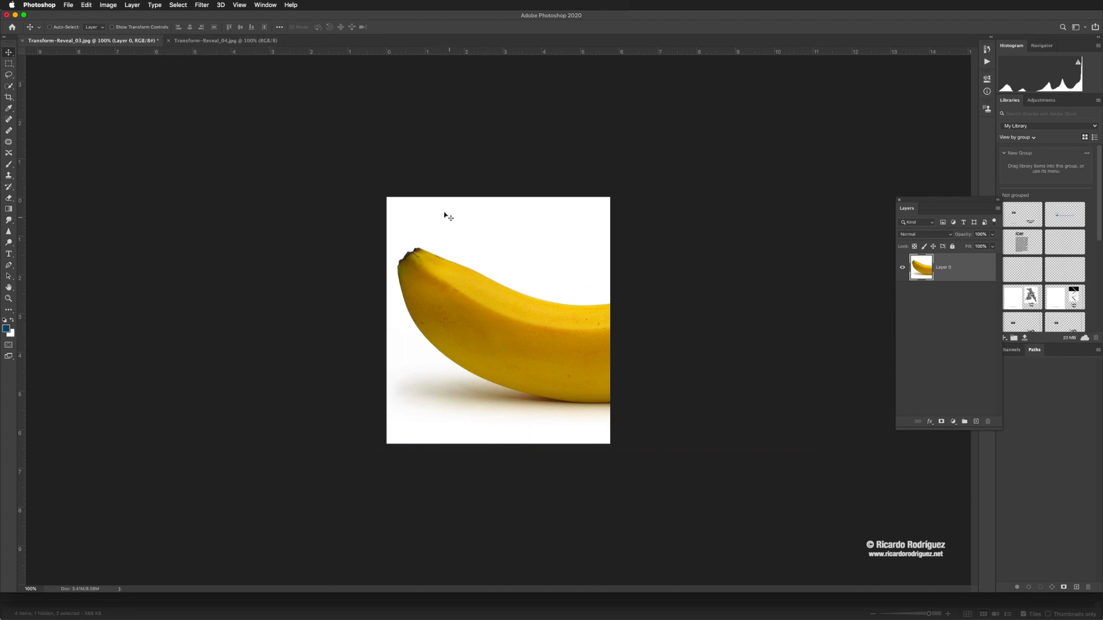
{"action": "key", "text": "super+z"}
{"action": "key", "text": "super+z"}
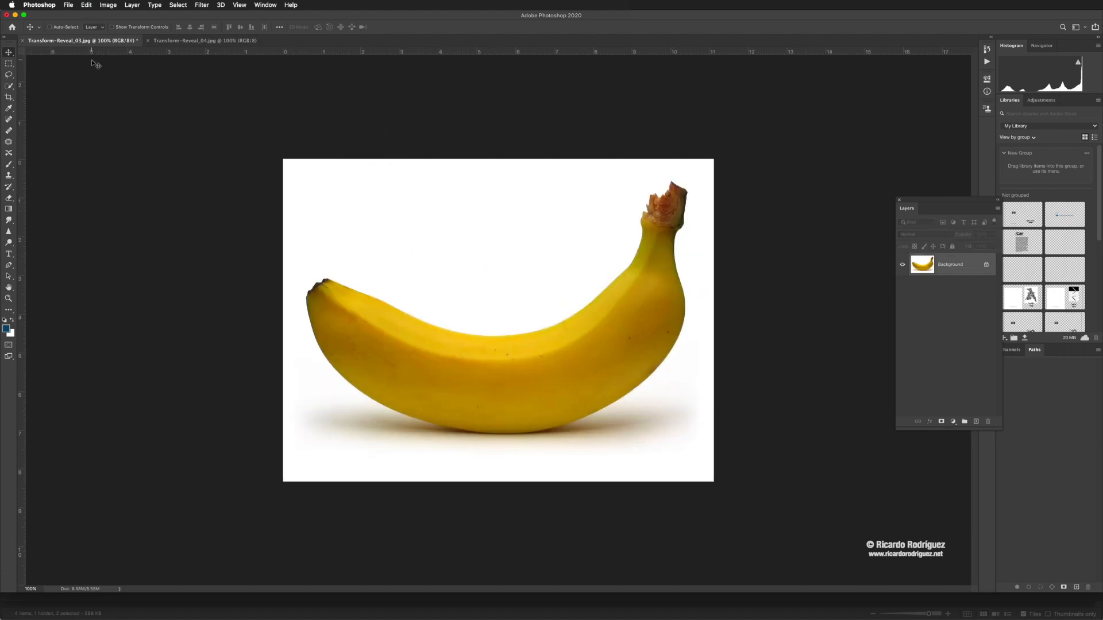
Turn on Delete Cropped Pixels and crop the banana image to its left half, trimming white space above and below.
{"action": "key", "text": "c"}
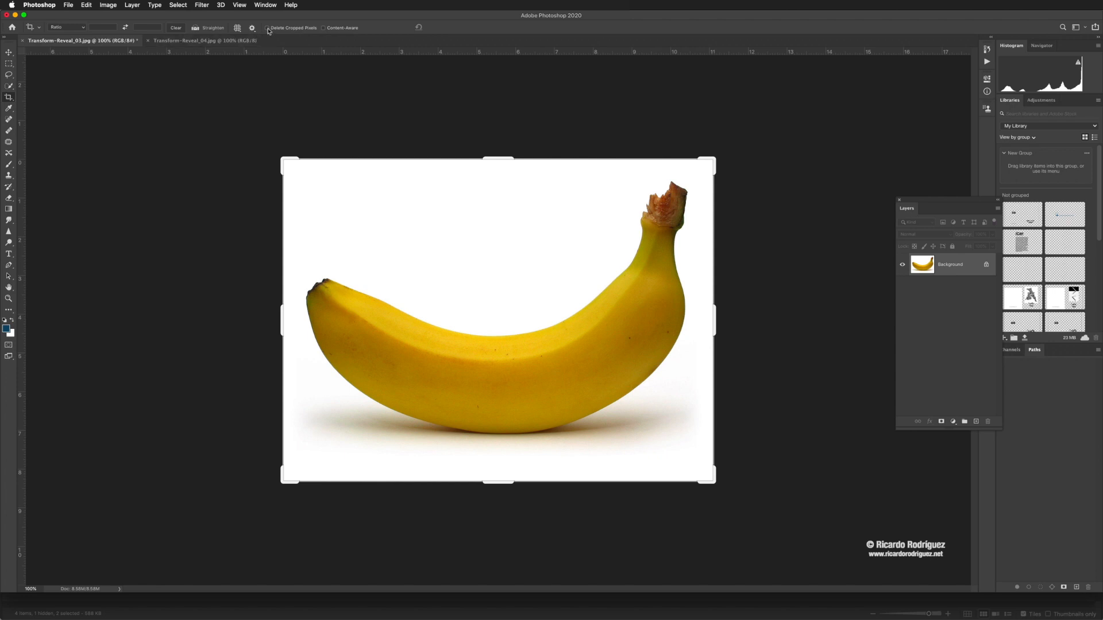
{"action": "left_click", "coordinate": [267, 29]}
{"action": "left_click", "coordinate": [267, 29]}
{"action": "left_click", "coordinate": [267, 28]}
{"action": "left_click_drag", "start_coordinate": [712, 317], "coordinate": [604, 320]}
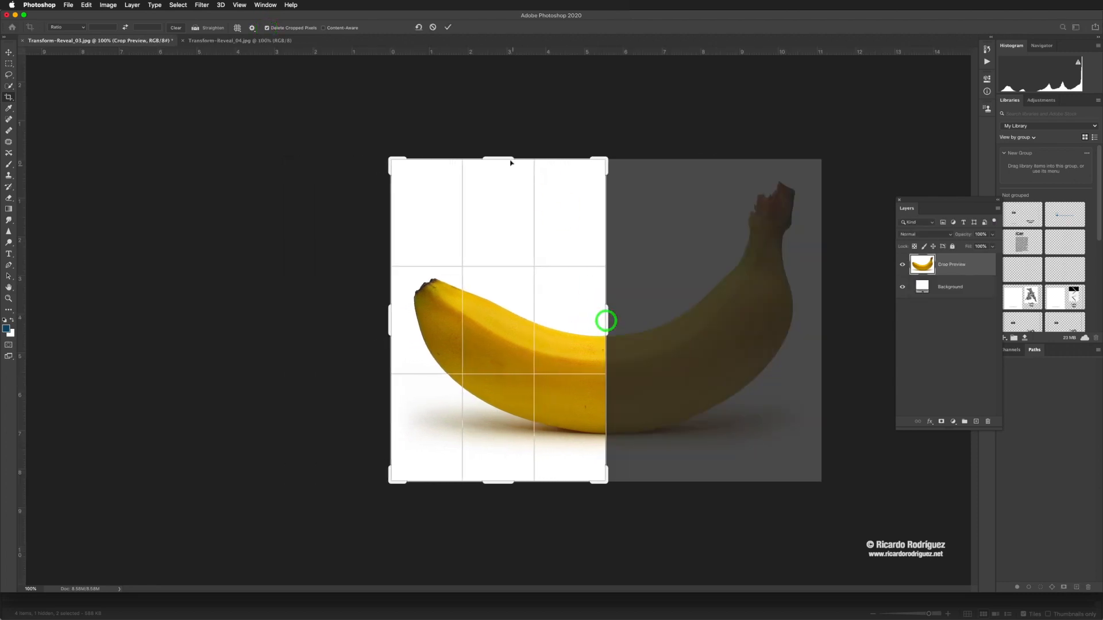
{"action": "left_click_drag", "start_coordinate": [502, 157], "coordinate": [488, 197]}
{"action": "left_click", "coordinate": [447, 28]}
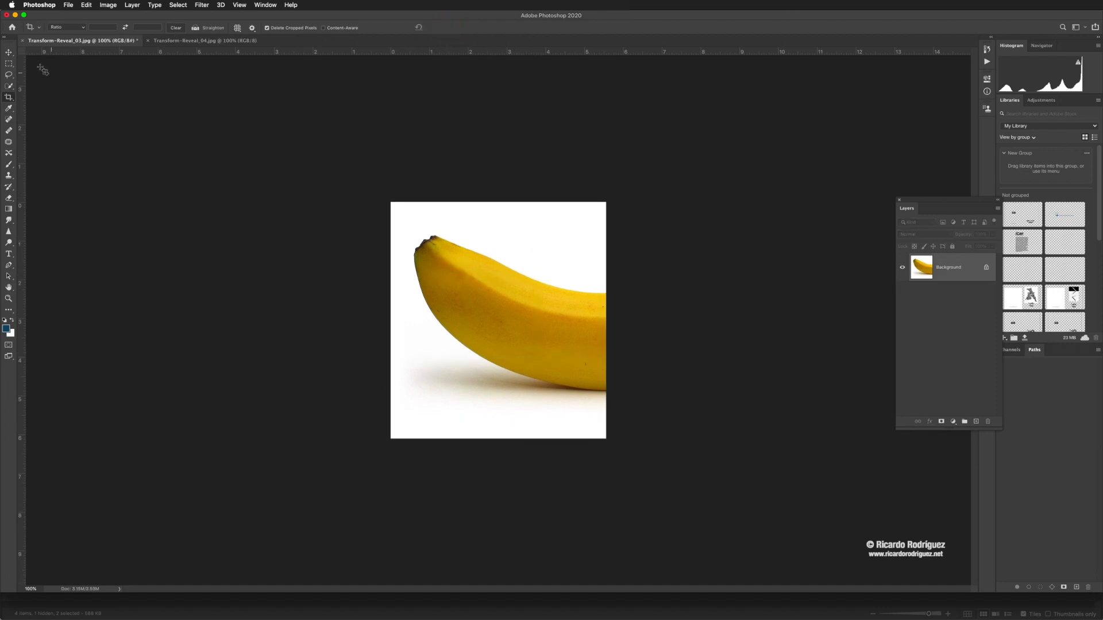
Move the cropped banana into the Transform-Reveal_04.jpg building document as a new layer and position it over the canvas.
{"action": "left_click", "coordinate": [9, 53]}
{"action": "left_click", "coordinate": [432, 246]}
{"action": "left_click_drag", "start_coordinate": [437, 251], "coordinate": [454, 310]}
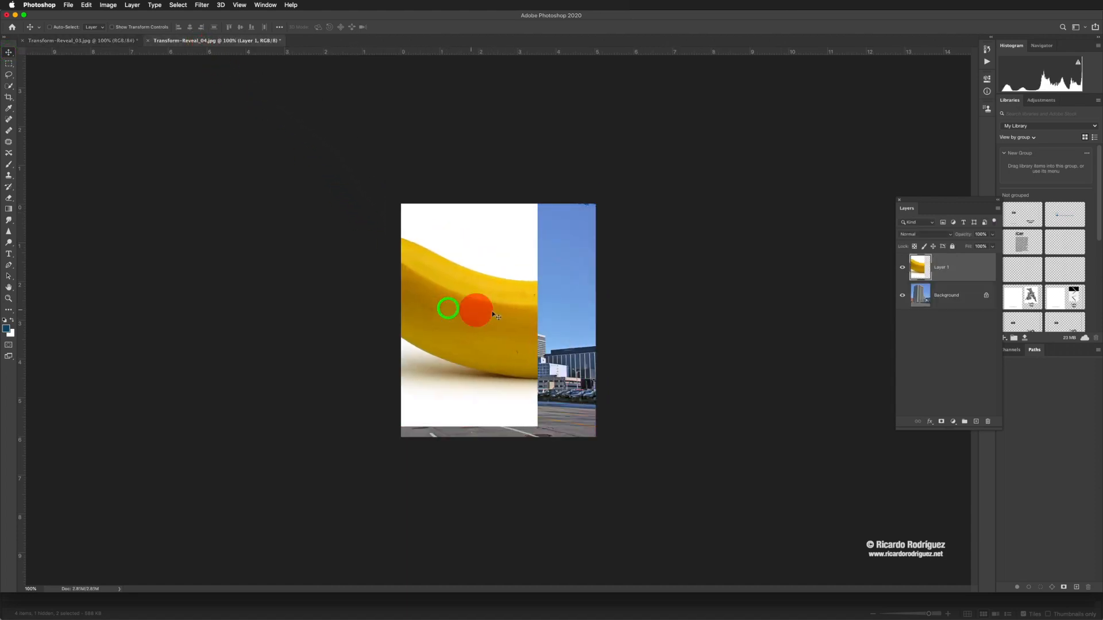
{"action": "left_click_drag", "start_coordinate": [480, 270], "coordinate": [471, 305]}
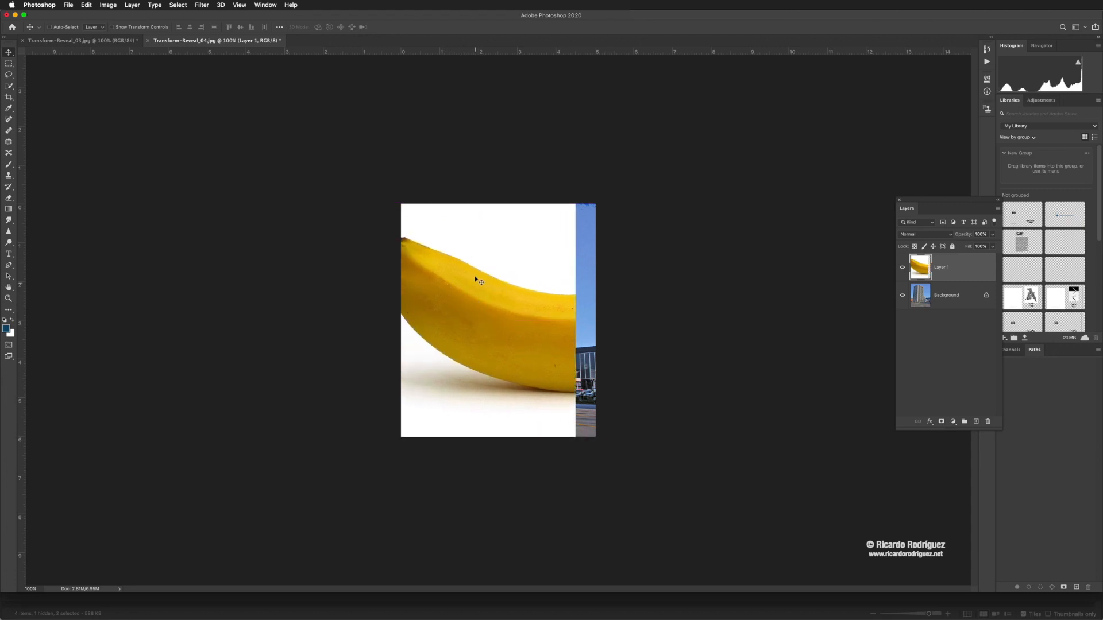
{"action": "left_click_drag", "start_coordinate": [477, 279], "coordinate": [495, 265]}
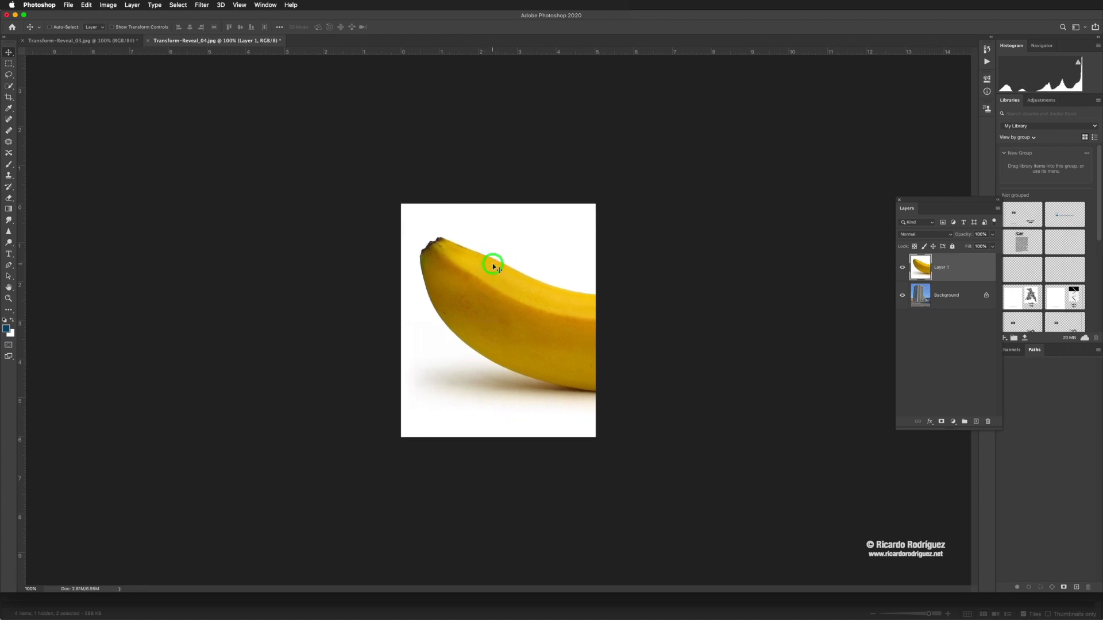
Free Transform the banana layer, rotating it about 89° clockwise and moving its cut end onto the upper part of the tower.
{"action": "key", "text": "super+t"}
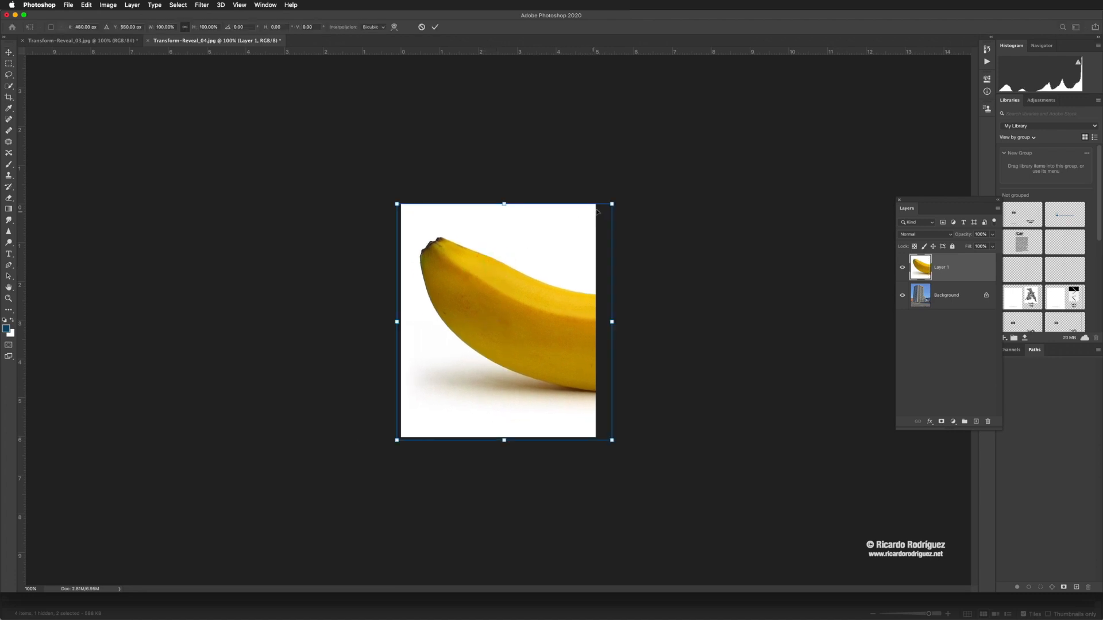
{"action": "left_click_drag", "start_coordinate": [622, 193], "coordinate": [623, 421]}
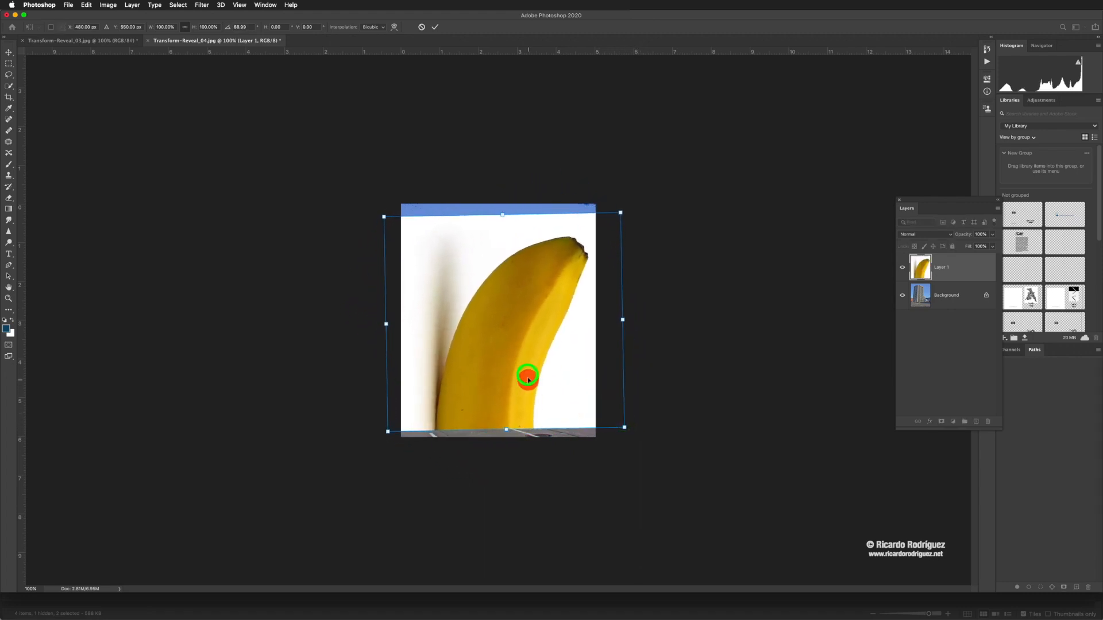
{"action": "left_click_drag", "start_coordinate": [525, 377], "coordinate": [515, 245]}
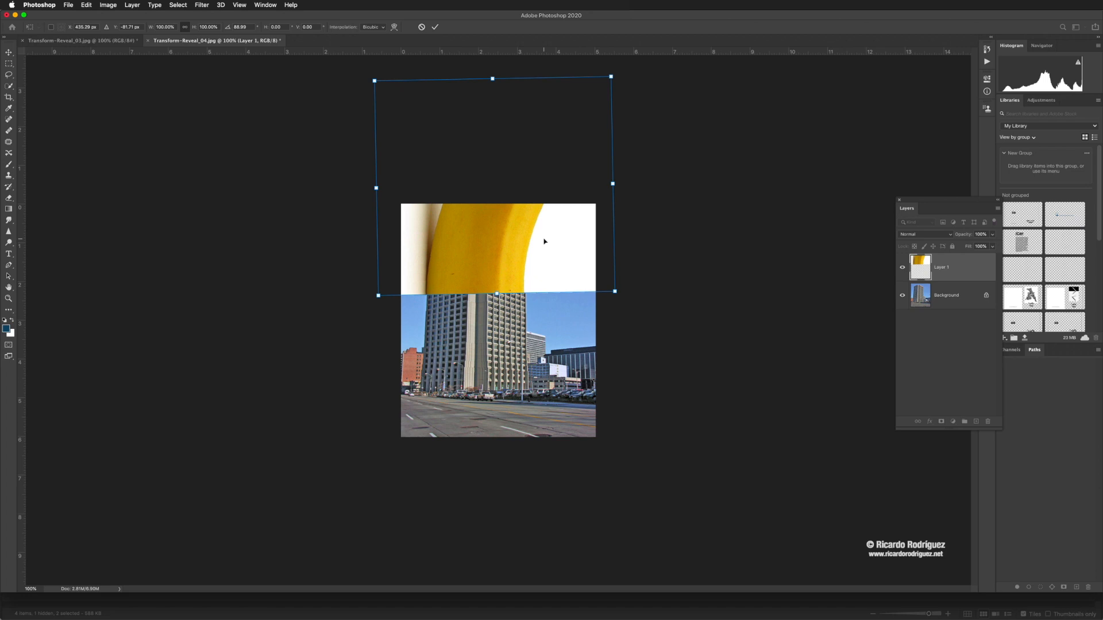
Nudge the banana slightly right, scale it to about 100.85% to match the tower's width, and apply the transform.
{"action": "key", "text": "super+plus"}
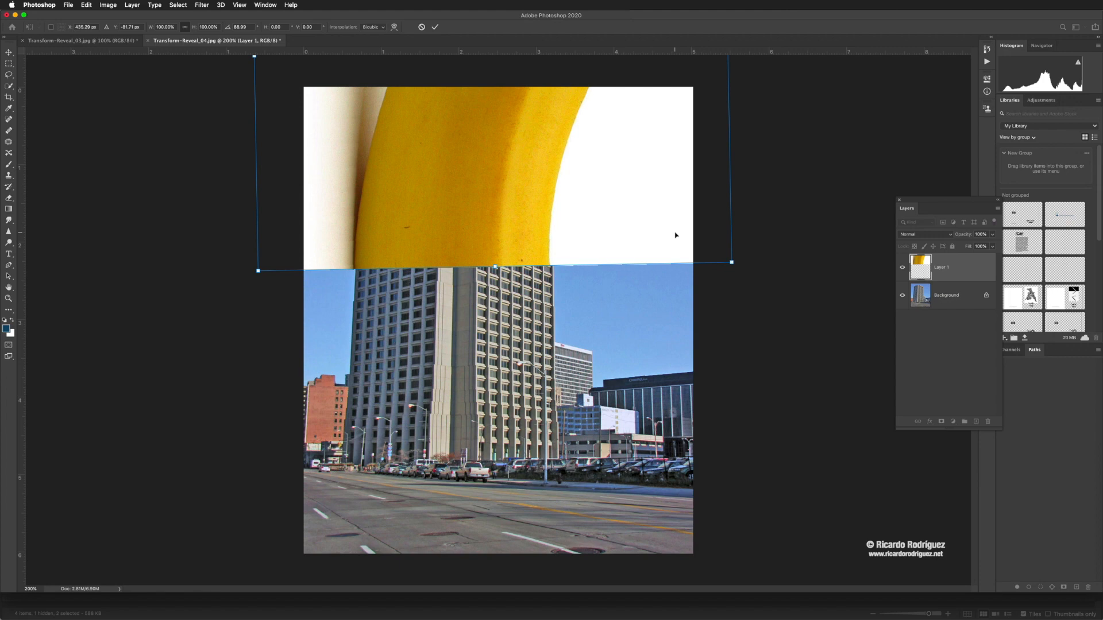
{"action": "key", "text": "Right"}
{"action": "key", "text": "Right"}
{"action": "key", "text": "Right"}
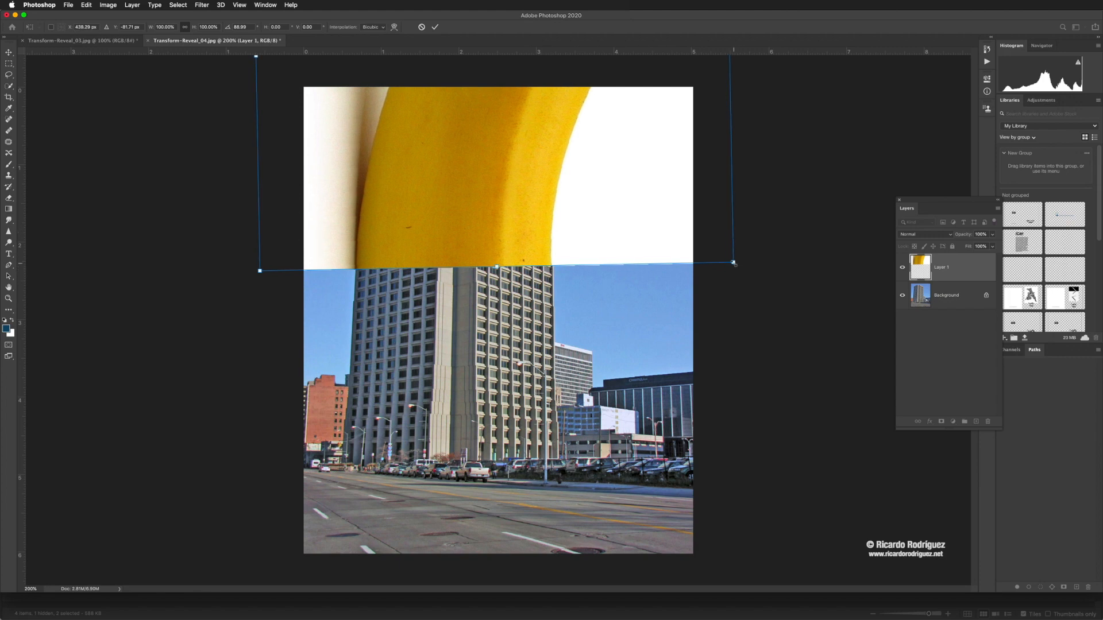
{"action": "left_click_drag", "start_coordinate": [734, 263], "coordinate": [736, 266]}
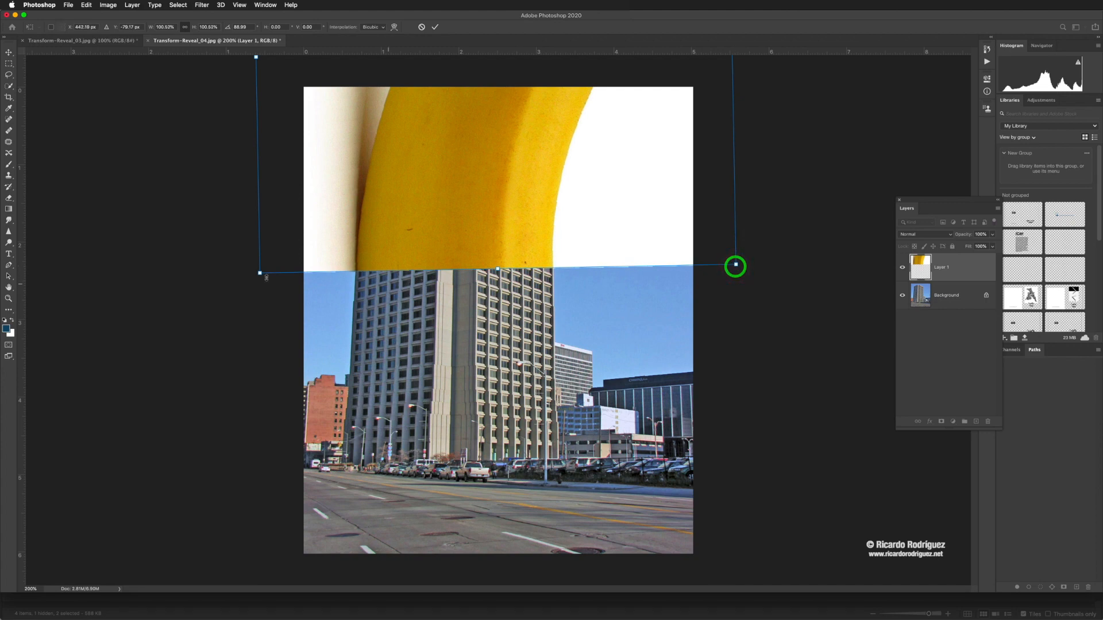
{"action": "left_click_drag", "start_coordinate": [260, 274], "coordinate": [257, 274]}
{"action": "left_click_drag", "start_coordinate": [736, 265], "coordinate": [737, 265]}
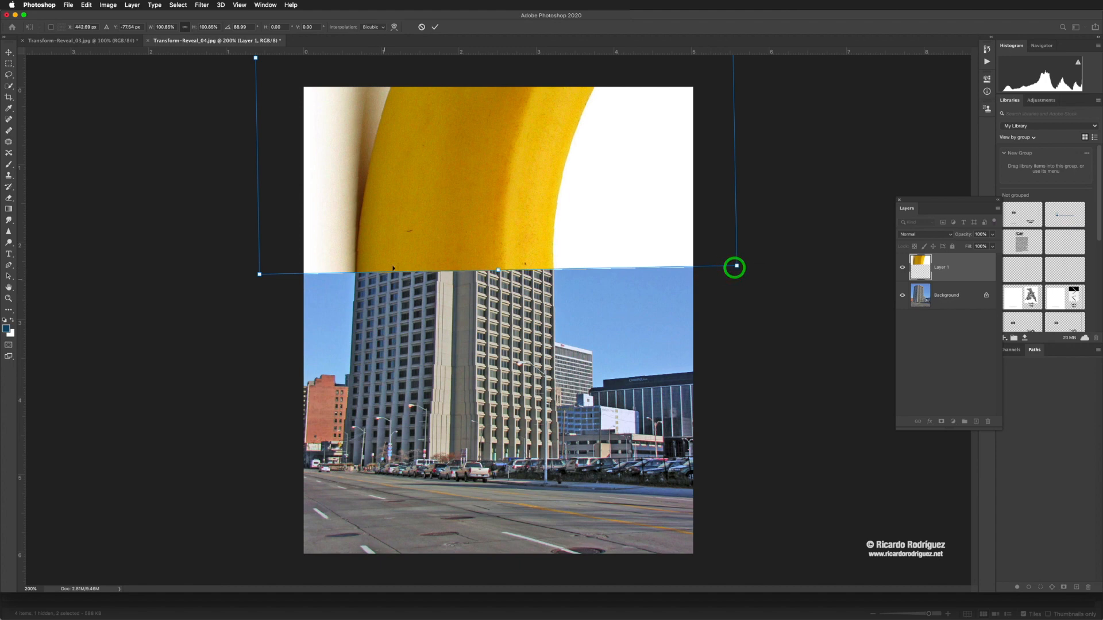
{"action": "left_click", "coordinate": [435, 27]}
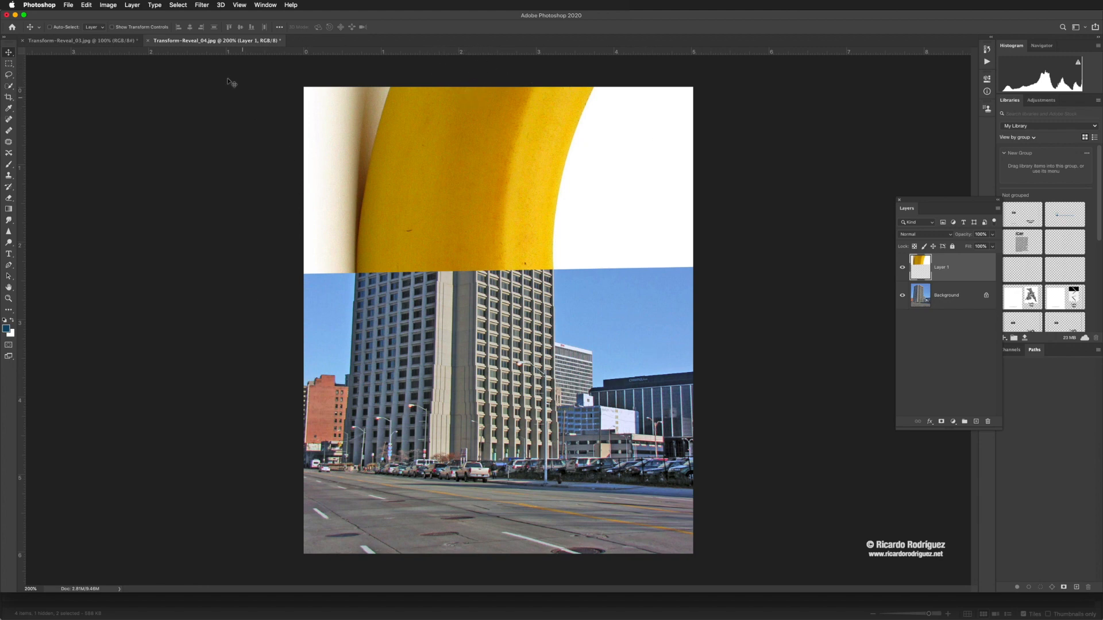
Expand the canvas with Reveal All to include the whole banana layer, and view the composite at 100%.
{"action": "left_click", "coordinate": [109, 5]}
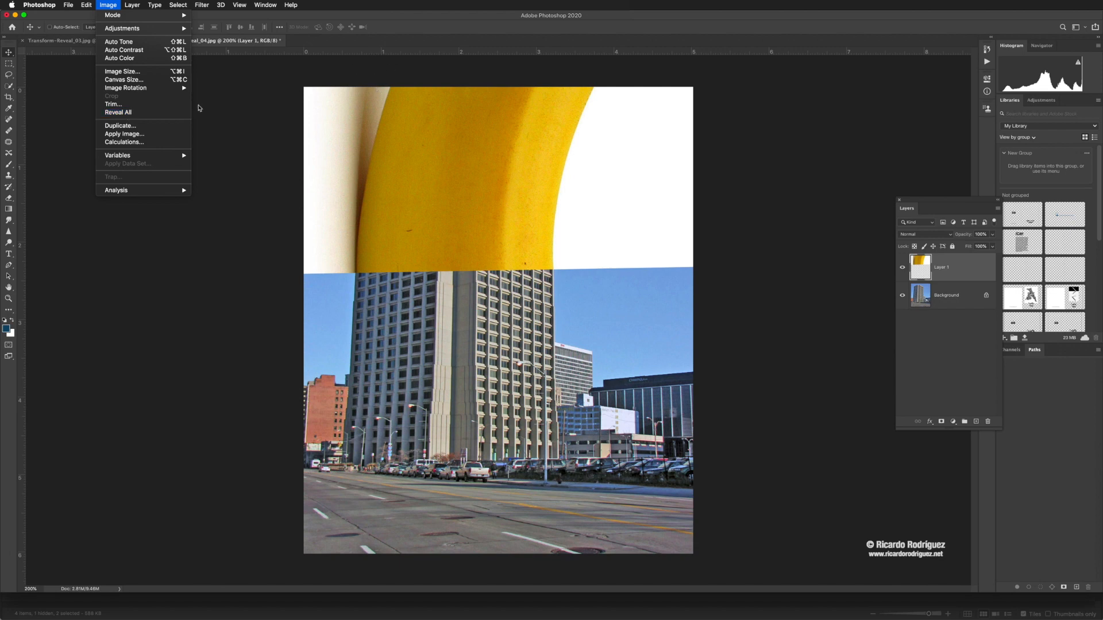
{"action": "left_click", "coordinate": [138, 112]}
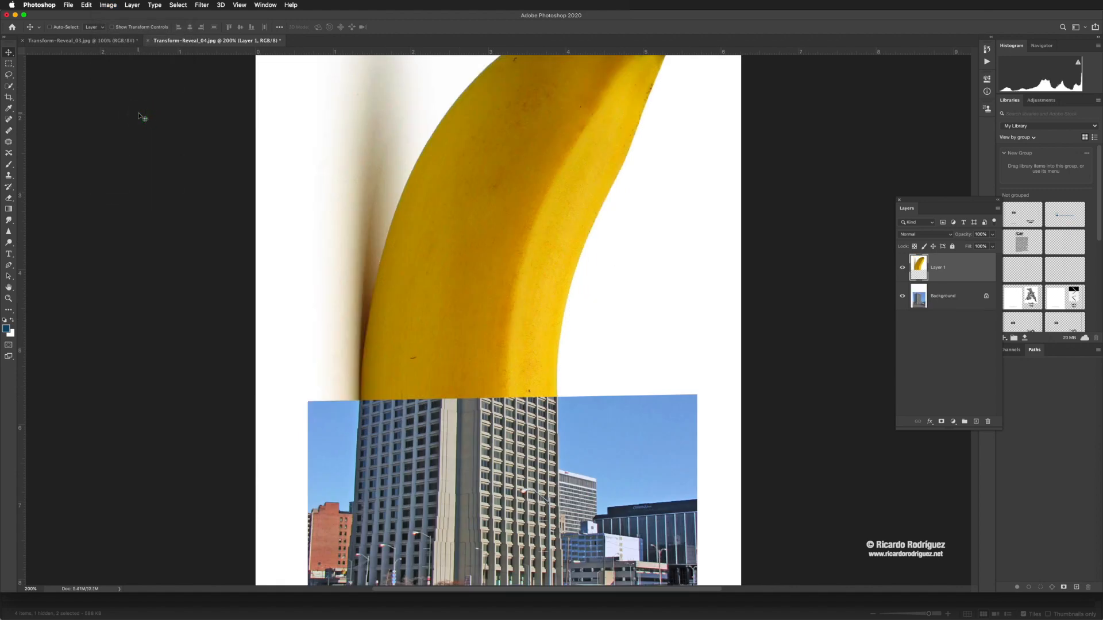
{"action": "key", "text": "super+1"}
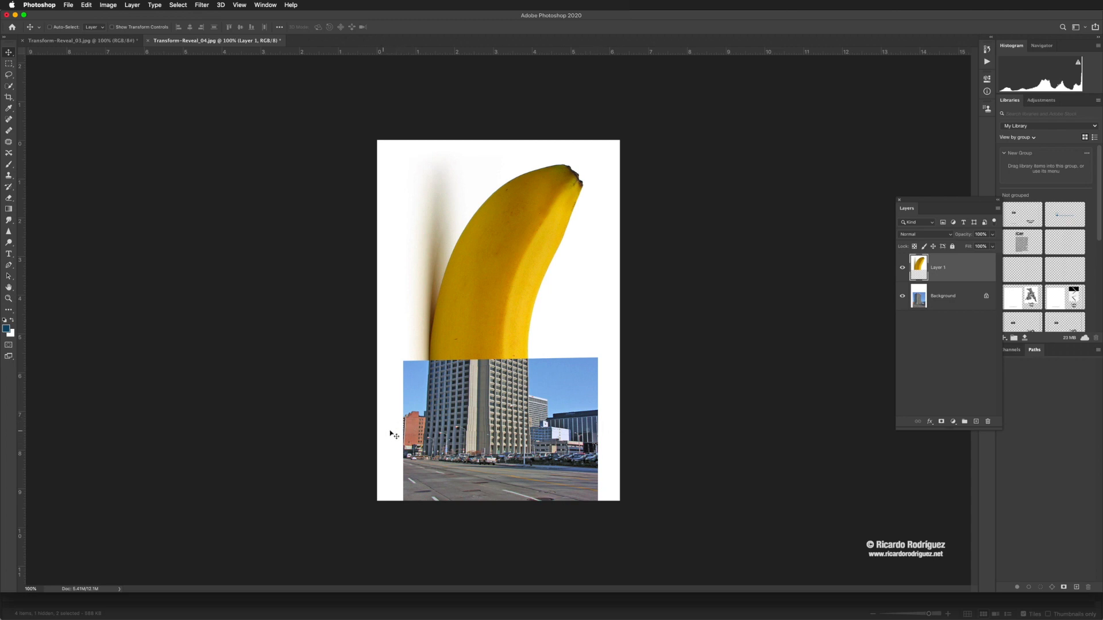
Crop away the white strips on both sides so the canvas matches the width of the building photo.
{"action": "left_click", "coordinate": [9, 98]}
{"action": "left_click_drag", "start_coordinate": [377, 316], "coordinate": [389, 315]}
{"action": "left_click_drag", "start_coordinate": [604, 316], "coordinate": [591, 315]}
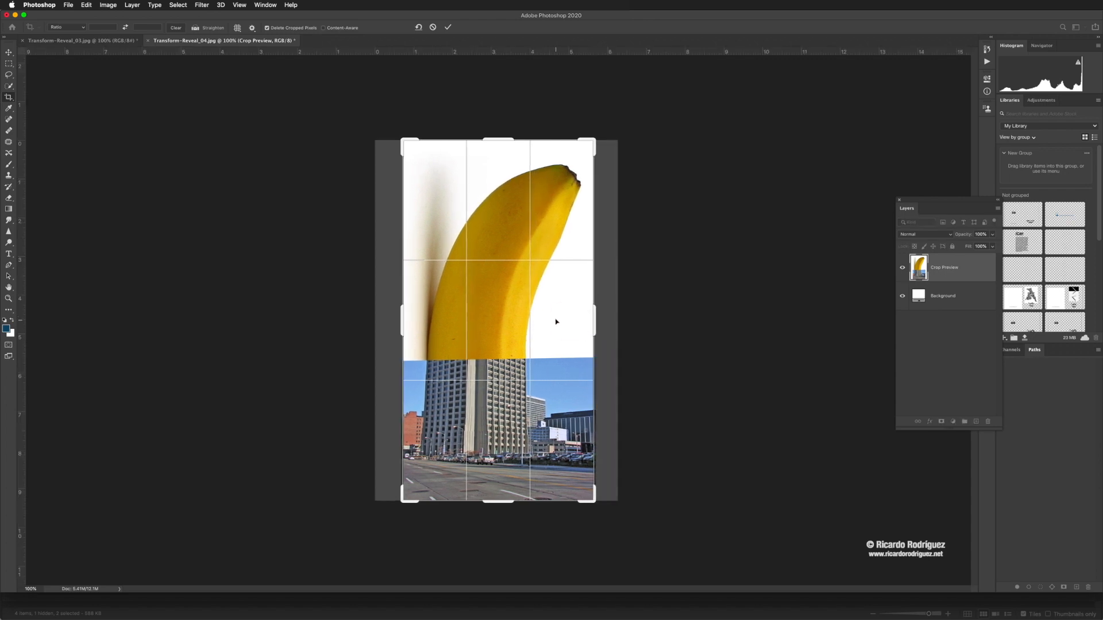
{"action": "left_click", "coordinate": [448, 27]}
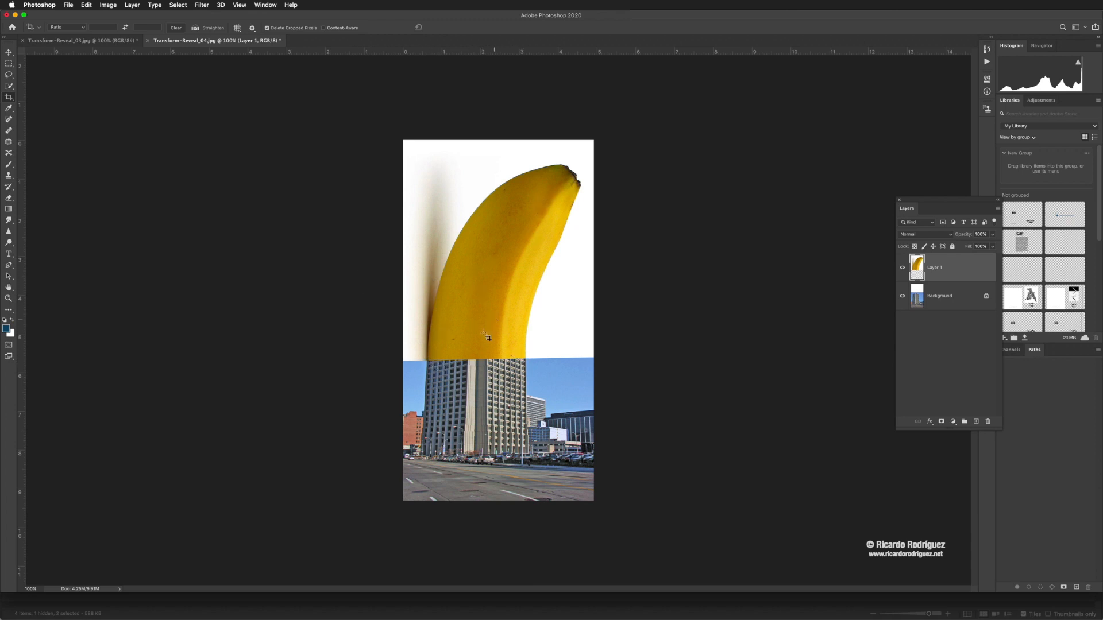
{"action": "left_click", "coordinate": [106, 6]}
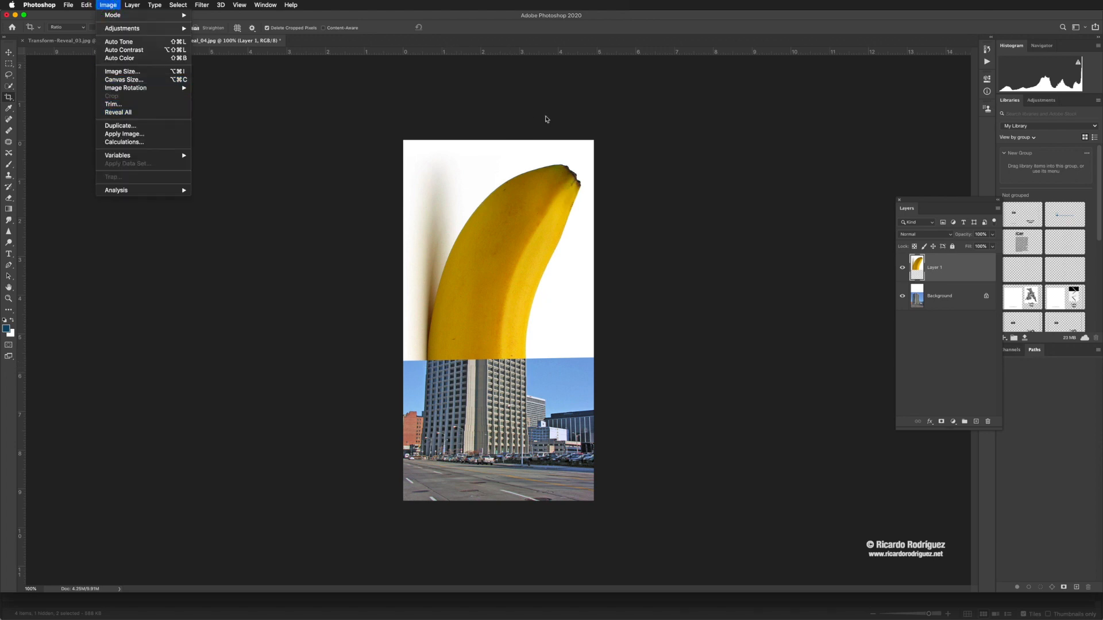
{"action": "left_click", "coordinate": [522, 99]}
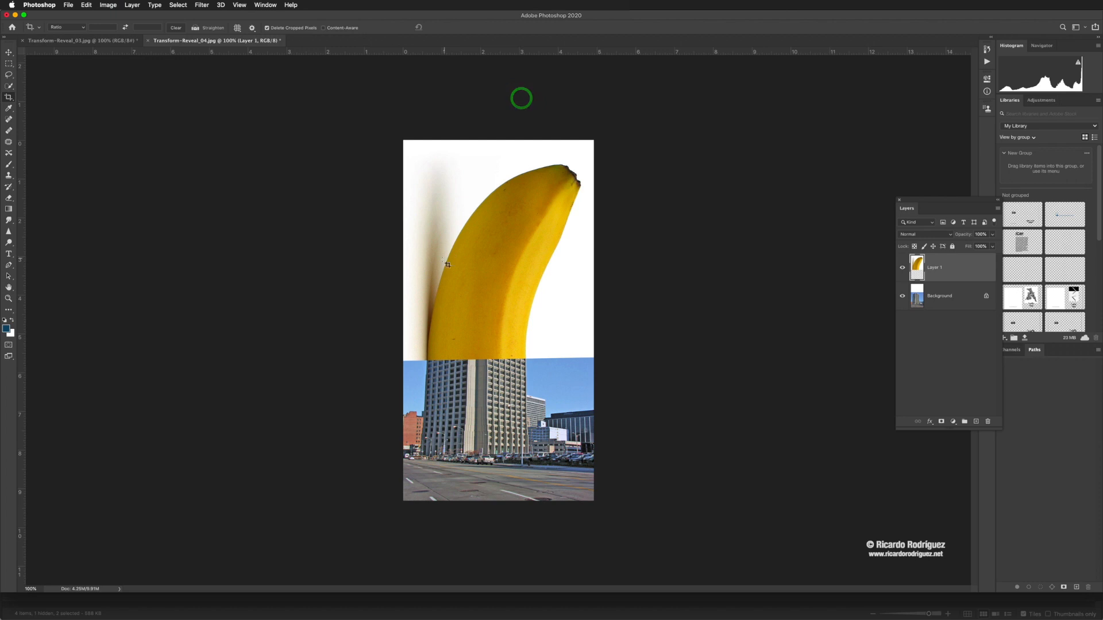